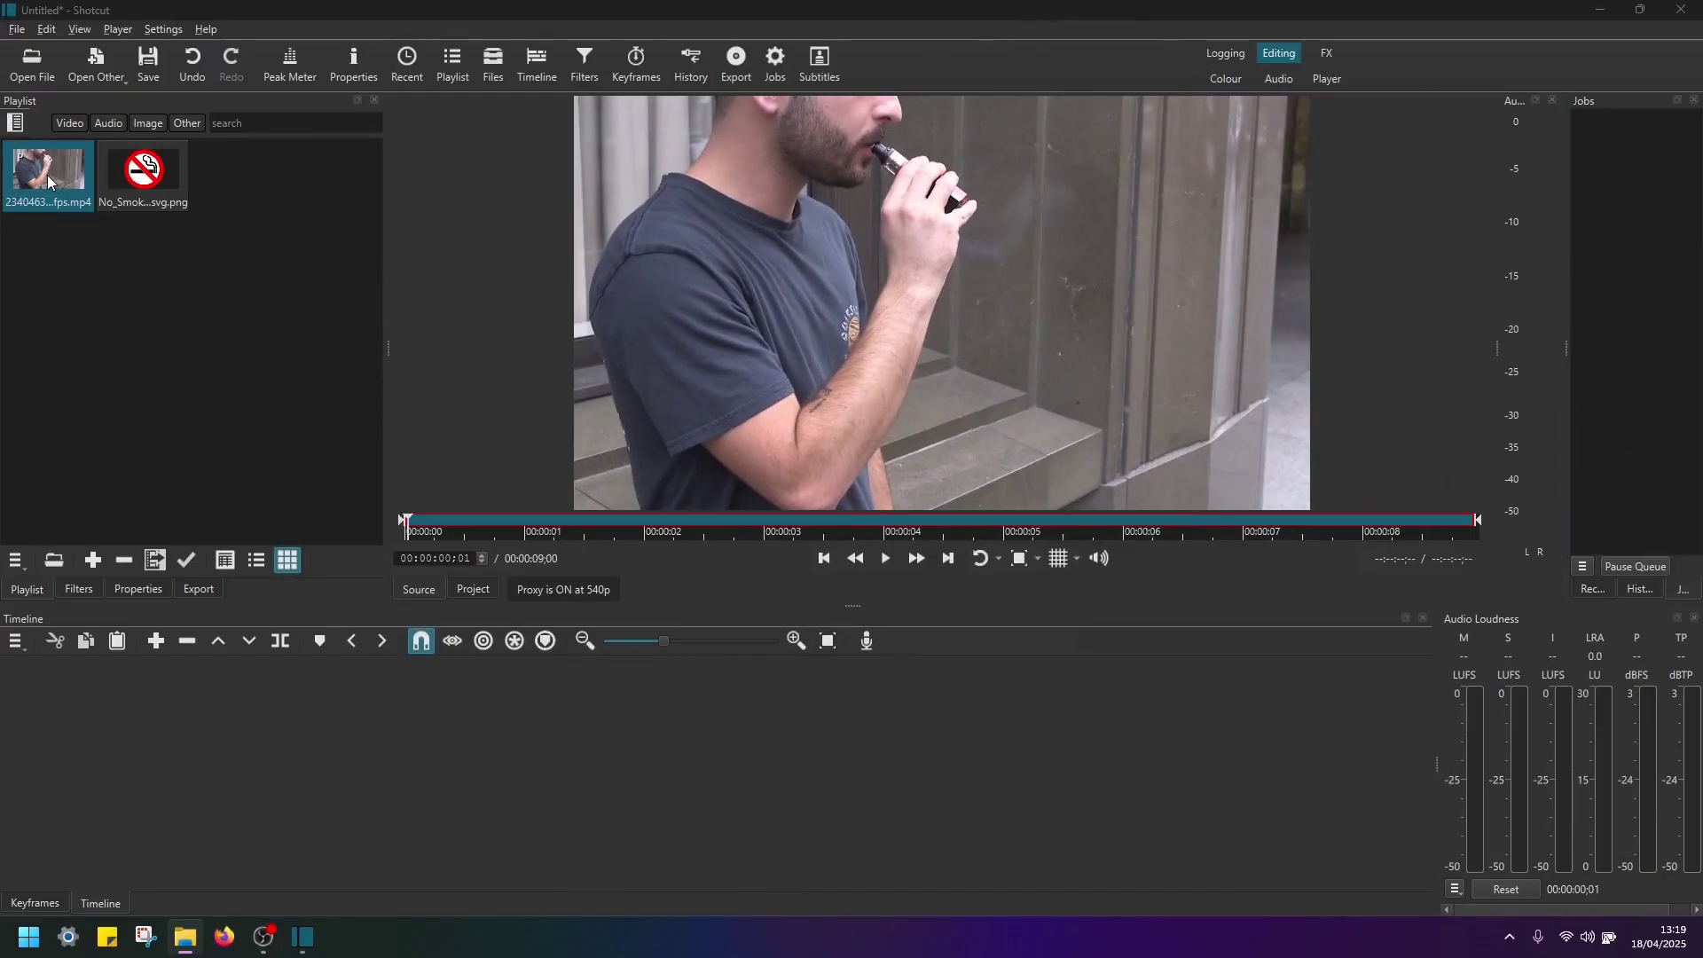
Place the vaping MP4 on track V1, zoom the timeline in, and preview it from the start
{"action": "left_click_drag", "start_coordinate": [46, 174], "coordinate": [157, 417]}
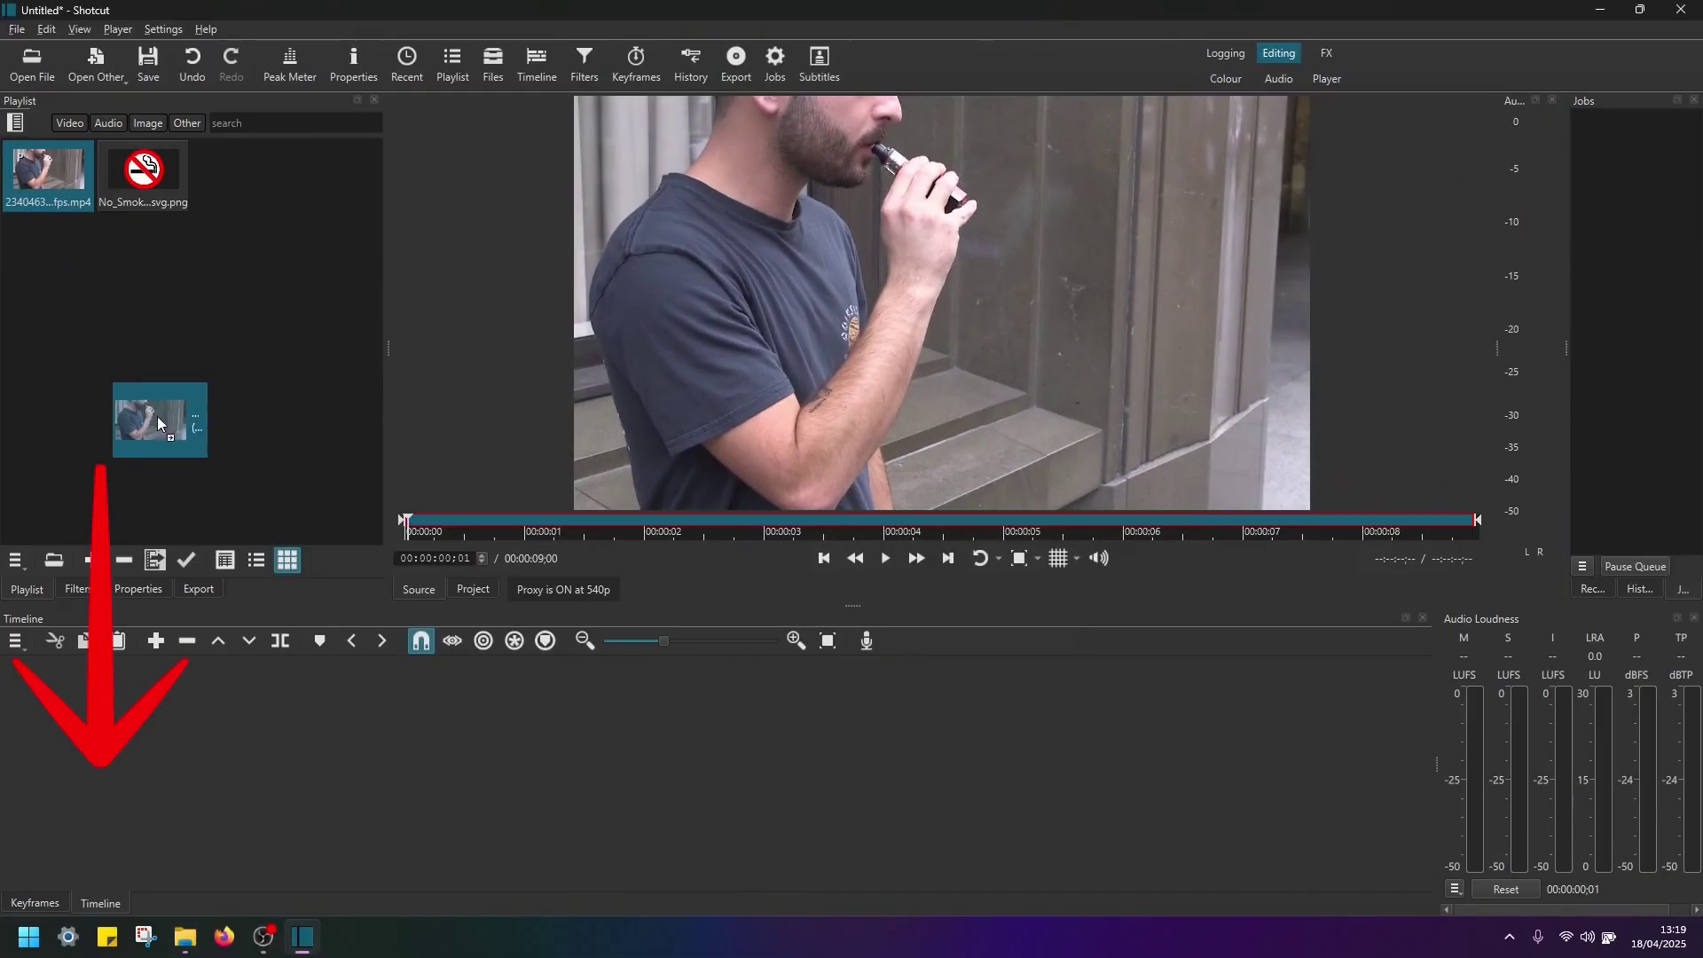
{"action": "left_click_drag", "start_coordinate": [179, 723], "coordinate": [178, 754]}
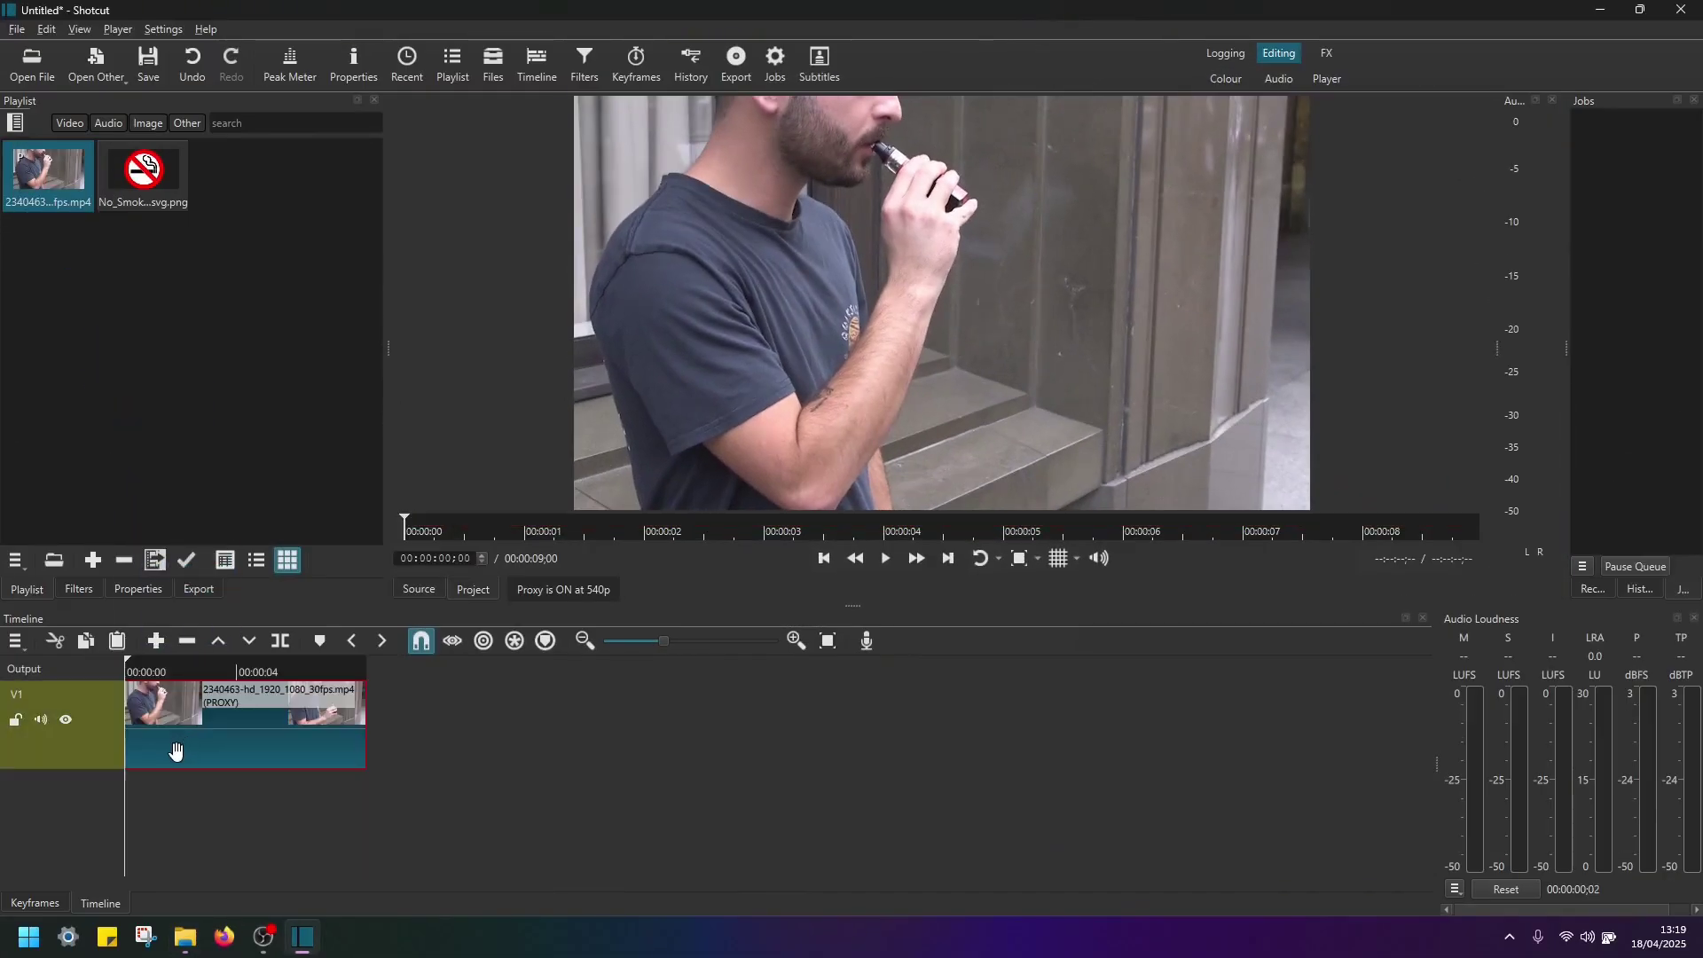
{"action": "left_click", "coordinate": [794, 641]}
{"action": "left_click", "coordinate": [795, 641]}
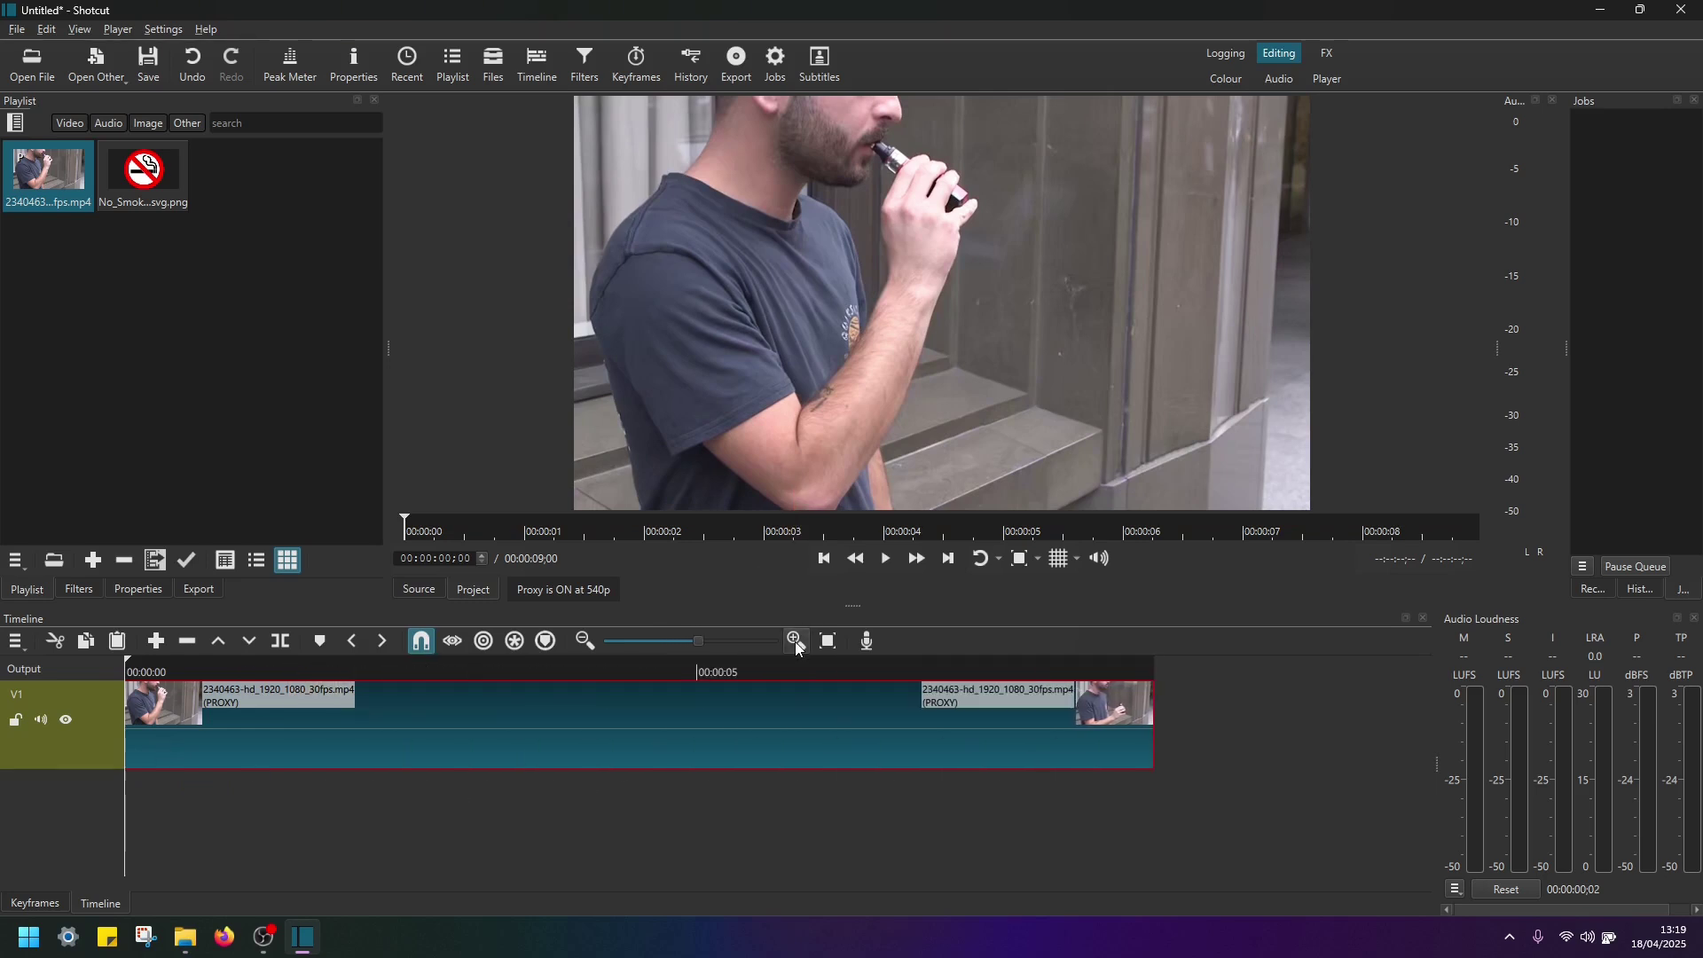
{"action": "left_click", "coordinate": [886, 560]}
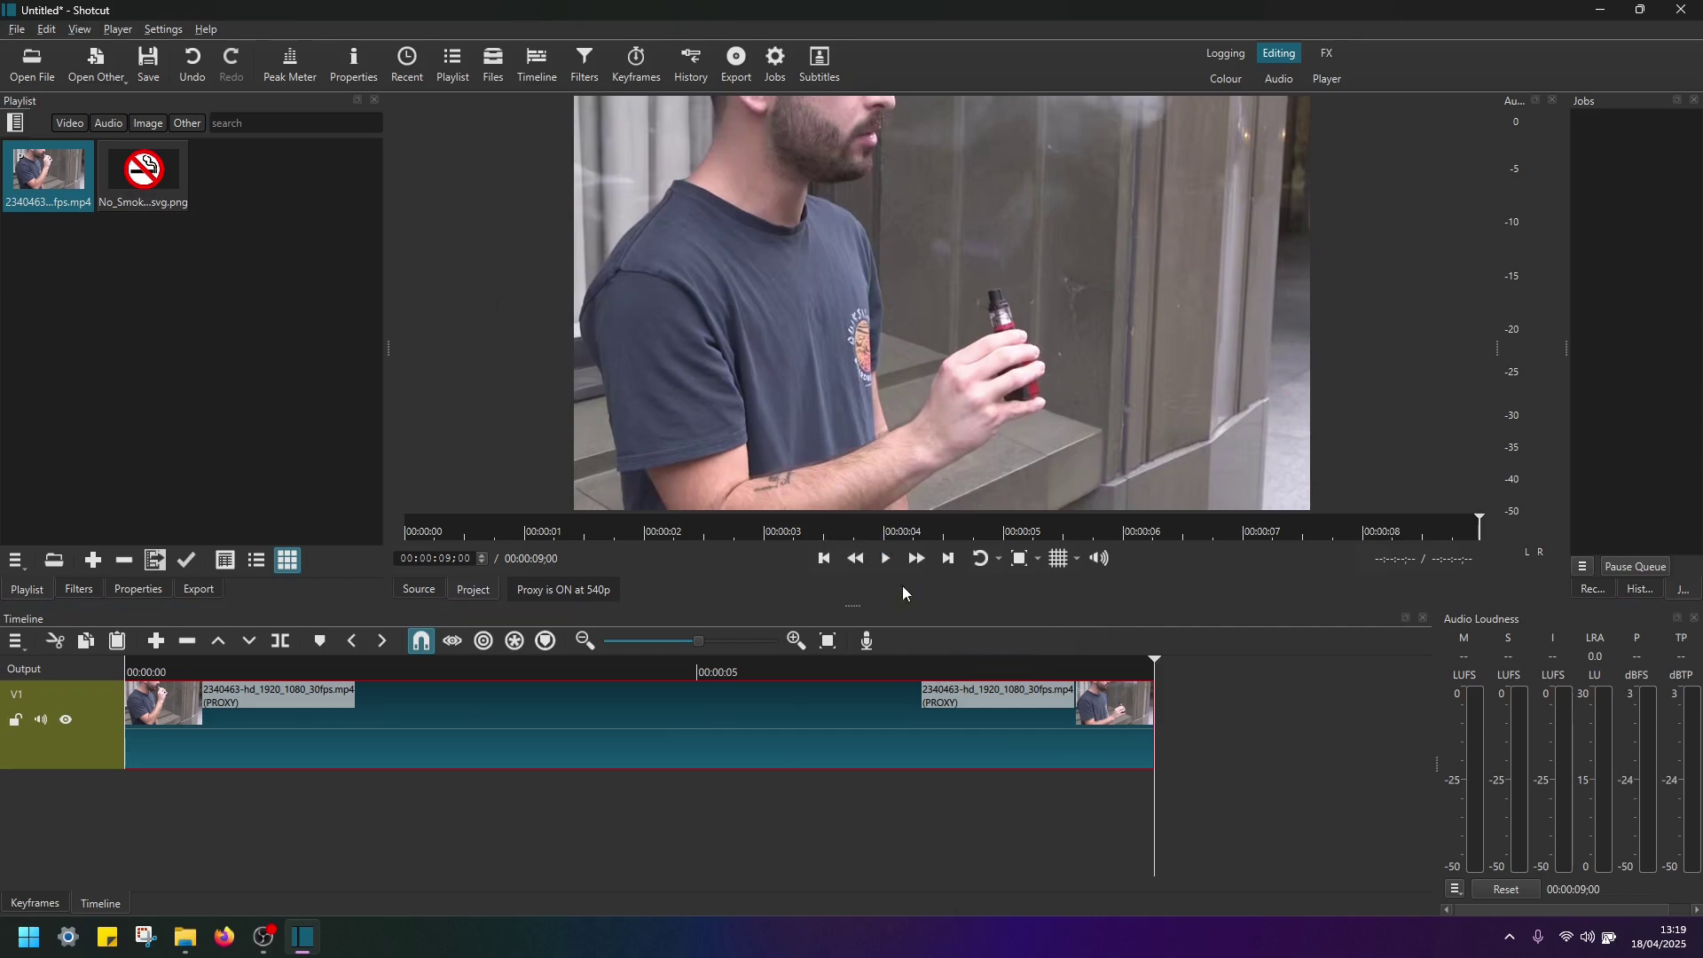
{"action": "left_click", "coordinate": [821, 566]}
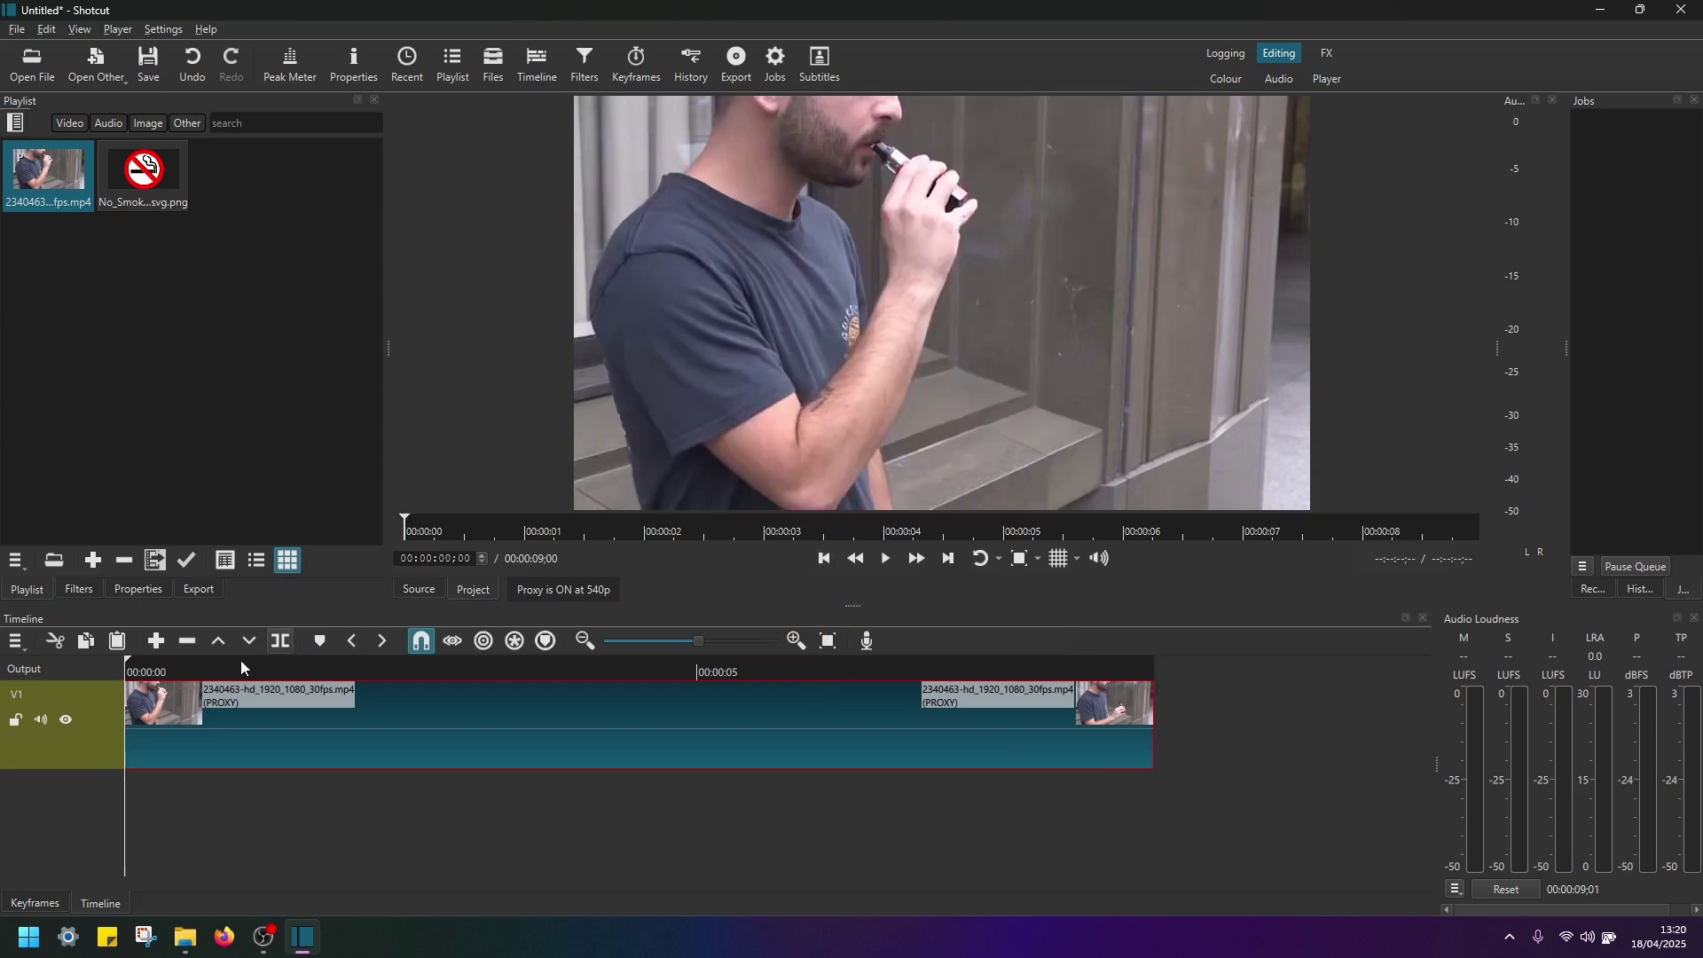
Add a second video track, V2, from V1's Track Operations
{"action": "right_click", "coordinate": [89, 747]}
{"action": "mouse_move", "coordinate": [124, 756]}
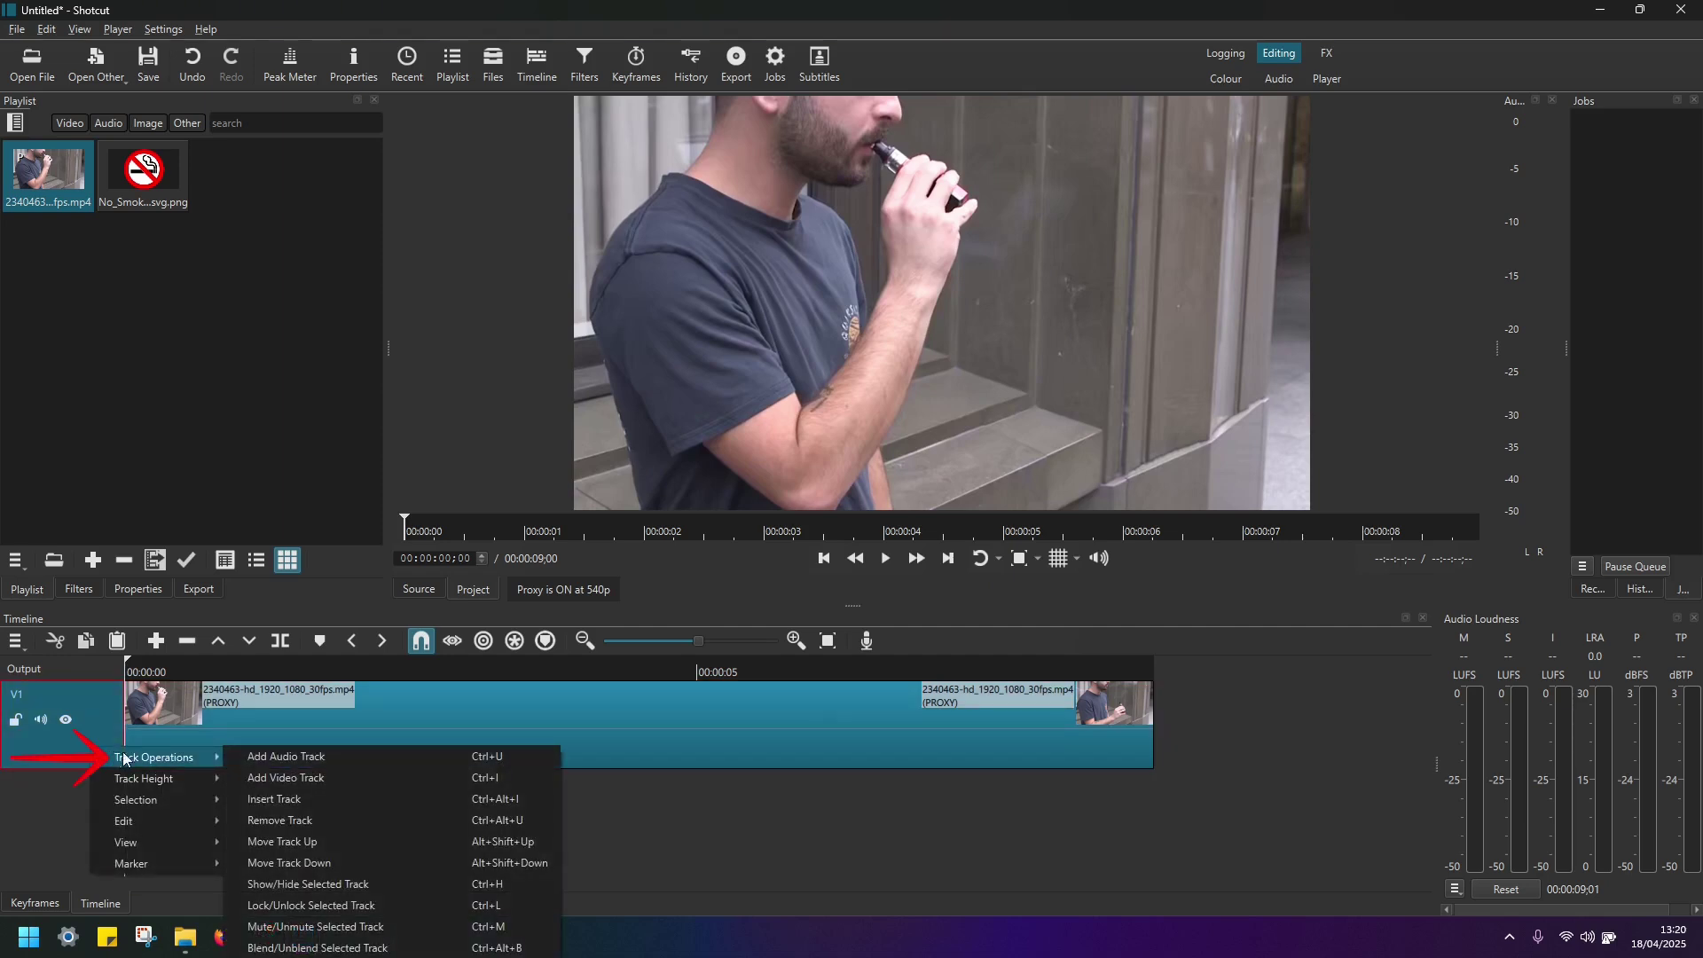
{"action": "left_click", "coordinate": [360, 774]}
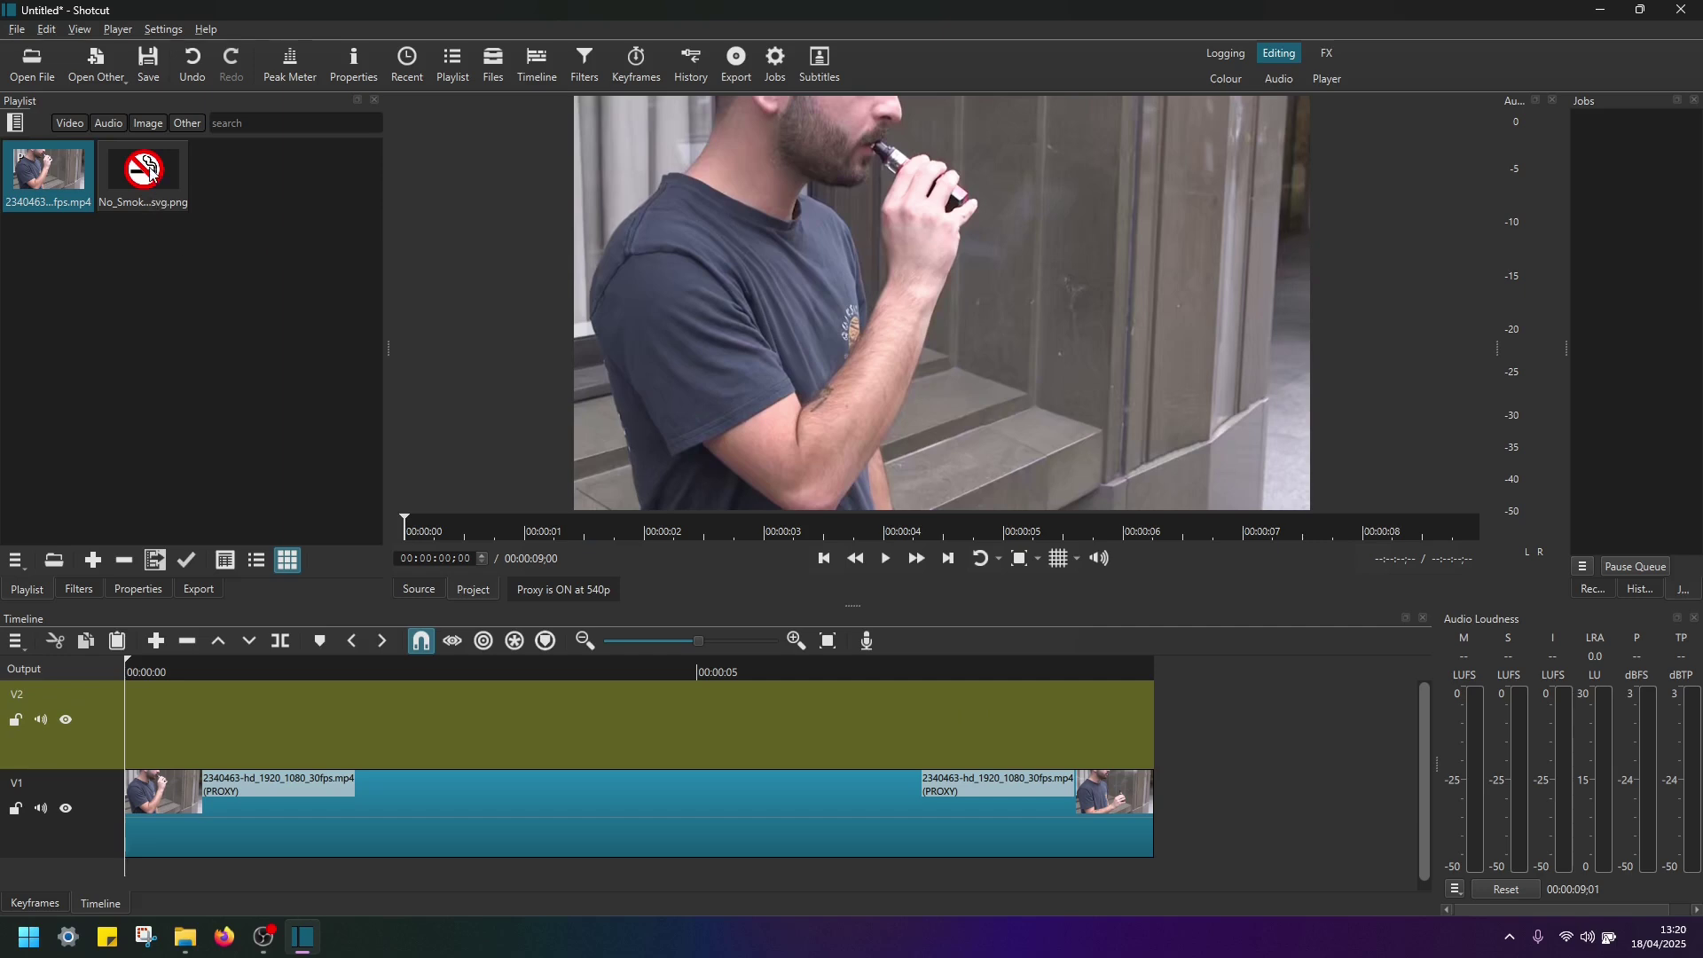
Place No_Smoking.svg.png on V2 at 00:00:00, stretched to the video's full 9-second length
{"action": "left_click_drag", "start_coordinate": [149, 171], "coordinate": [271, 714]}
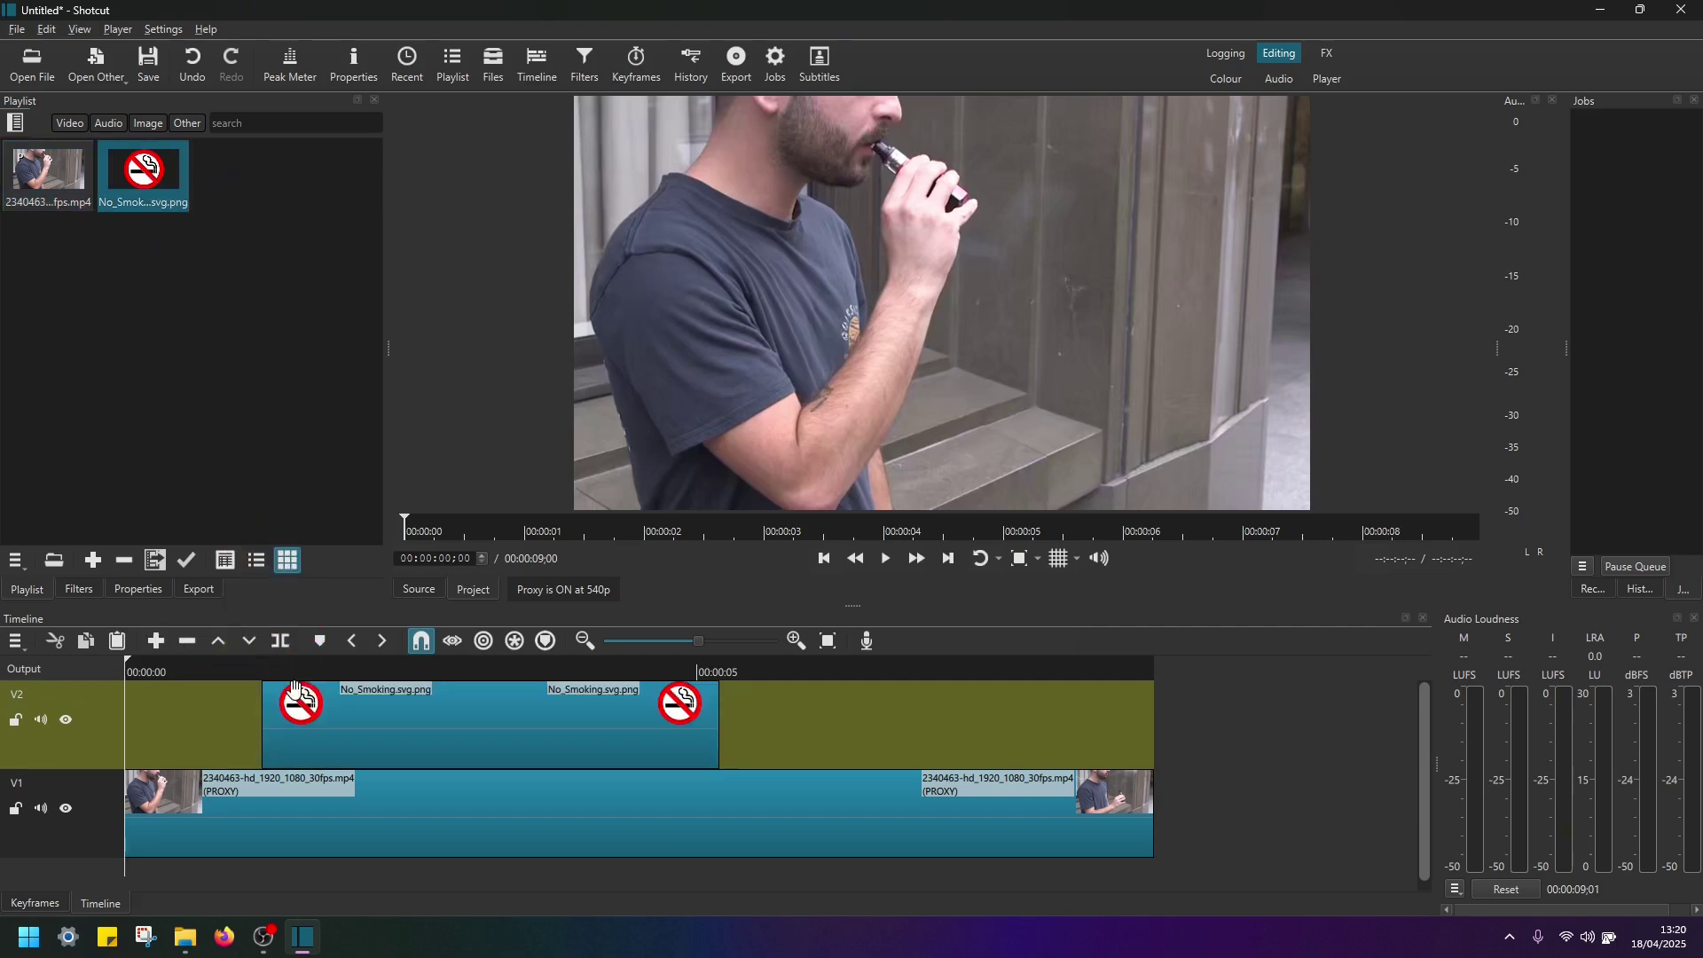
{"action": "left_click_drag", "start_coordinate": [407, 719], "coordinate": [275, 720]}
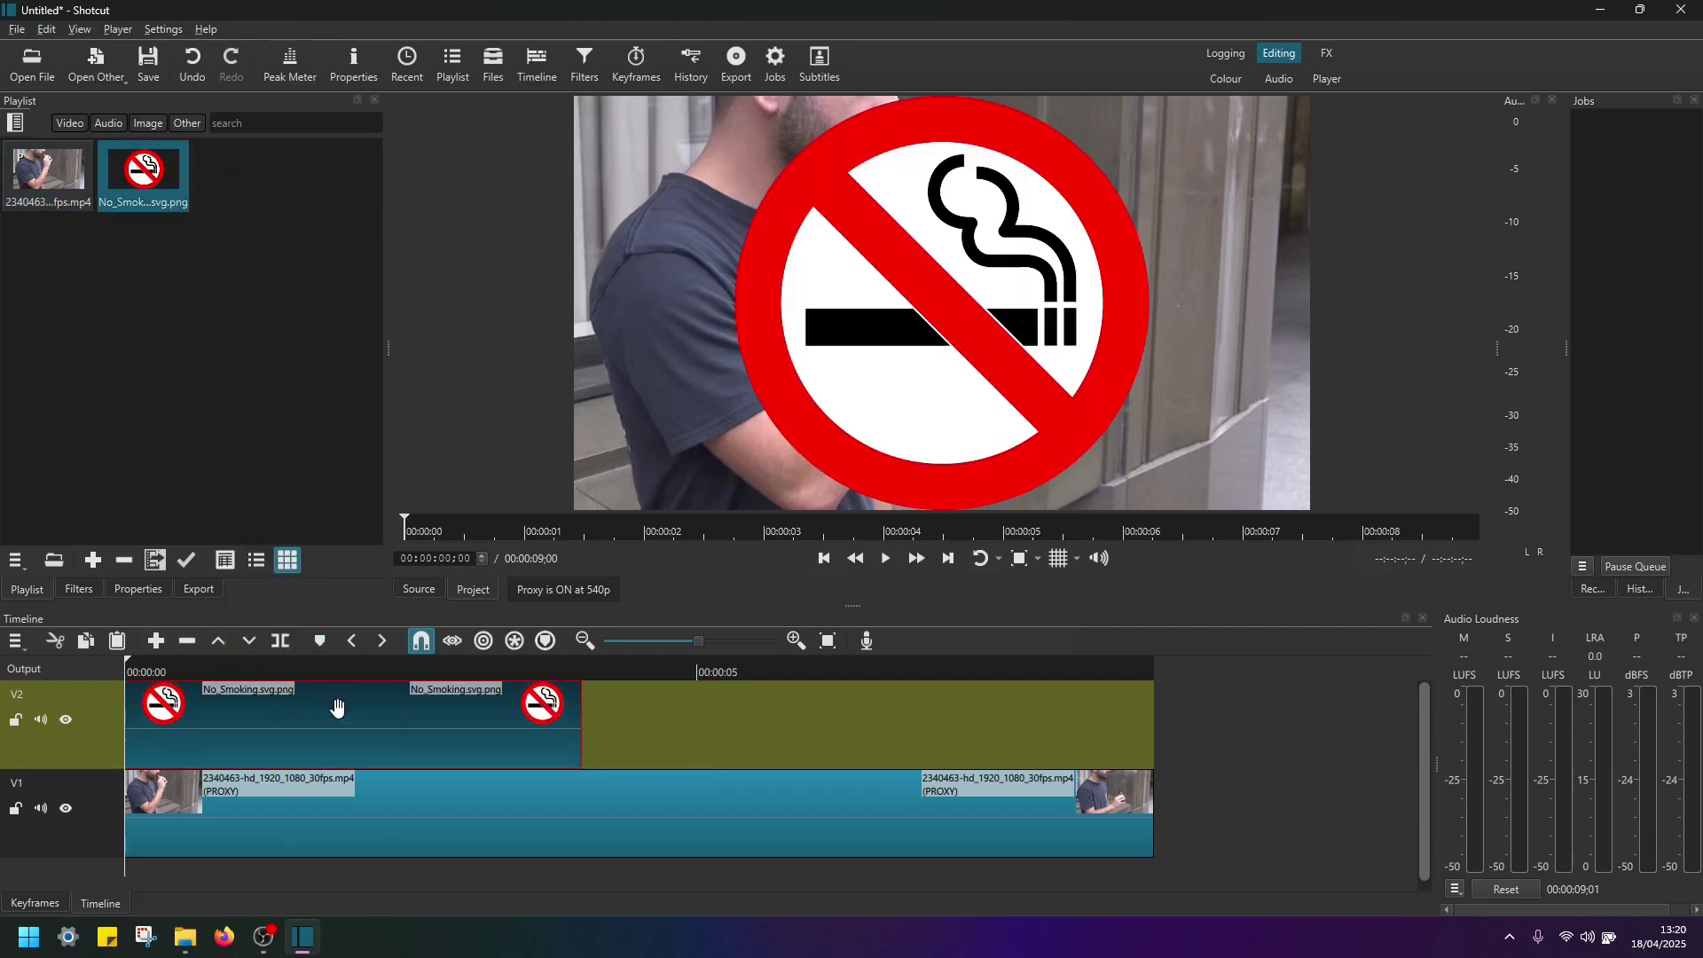
{"action": "left_click_drag", "start_coordinate": [581, 717], "coordinate": [1150, 715]}
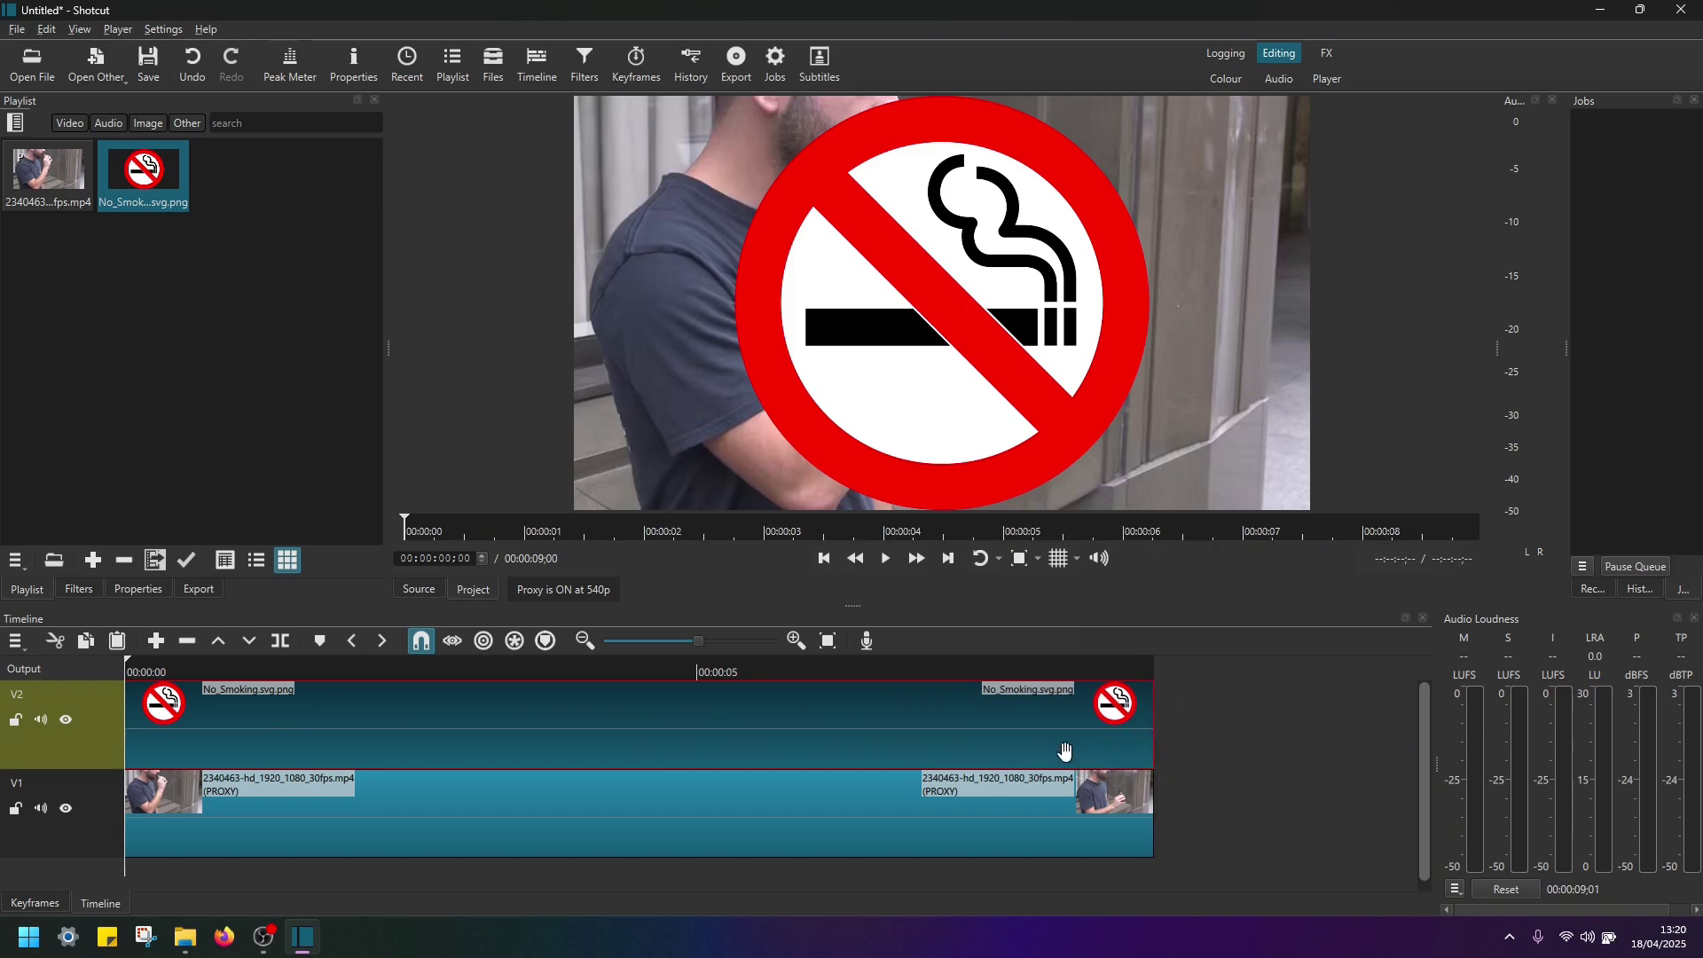
Hide track V2, then add the Motion Tracker filter (searched as 'motio') to the V1 vaping clip
{"action": "left_click", "coordinate": [67, 719]}
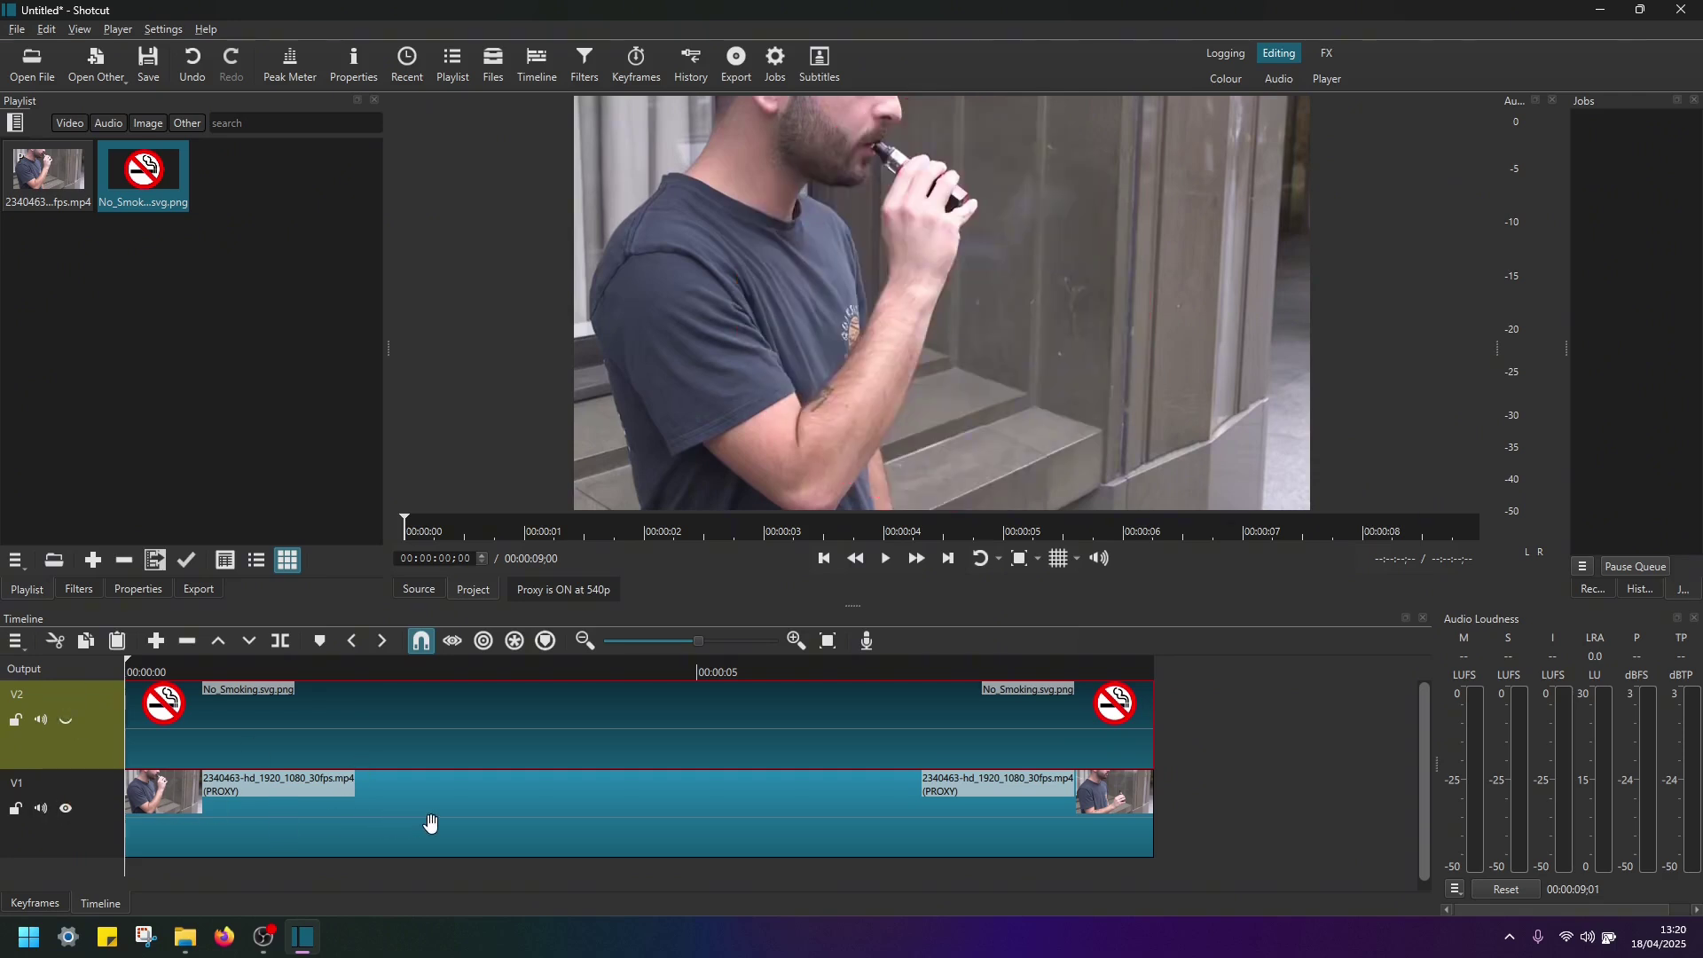
{"action": "left_click", "coordinate": [404, 792]}
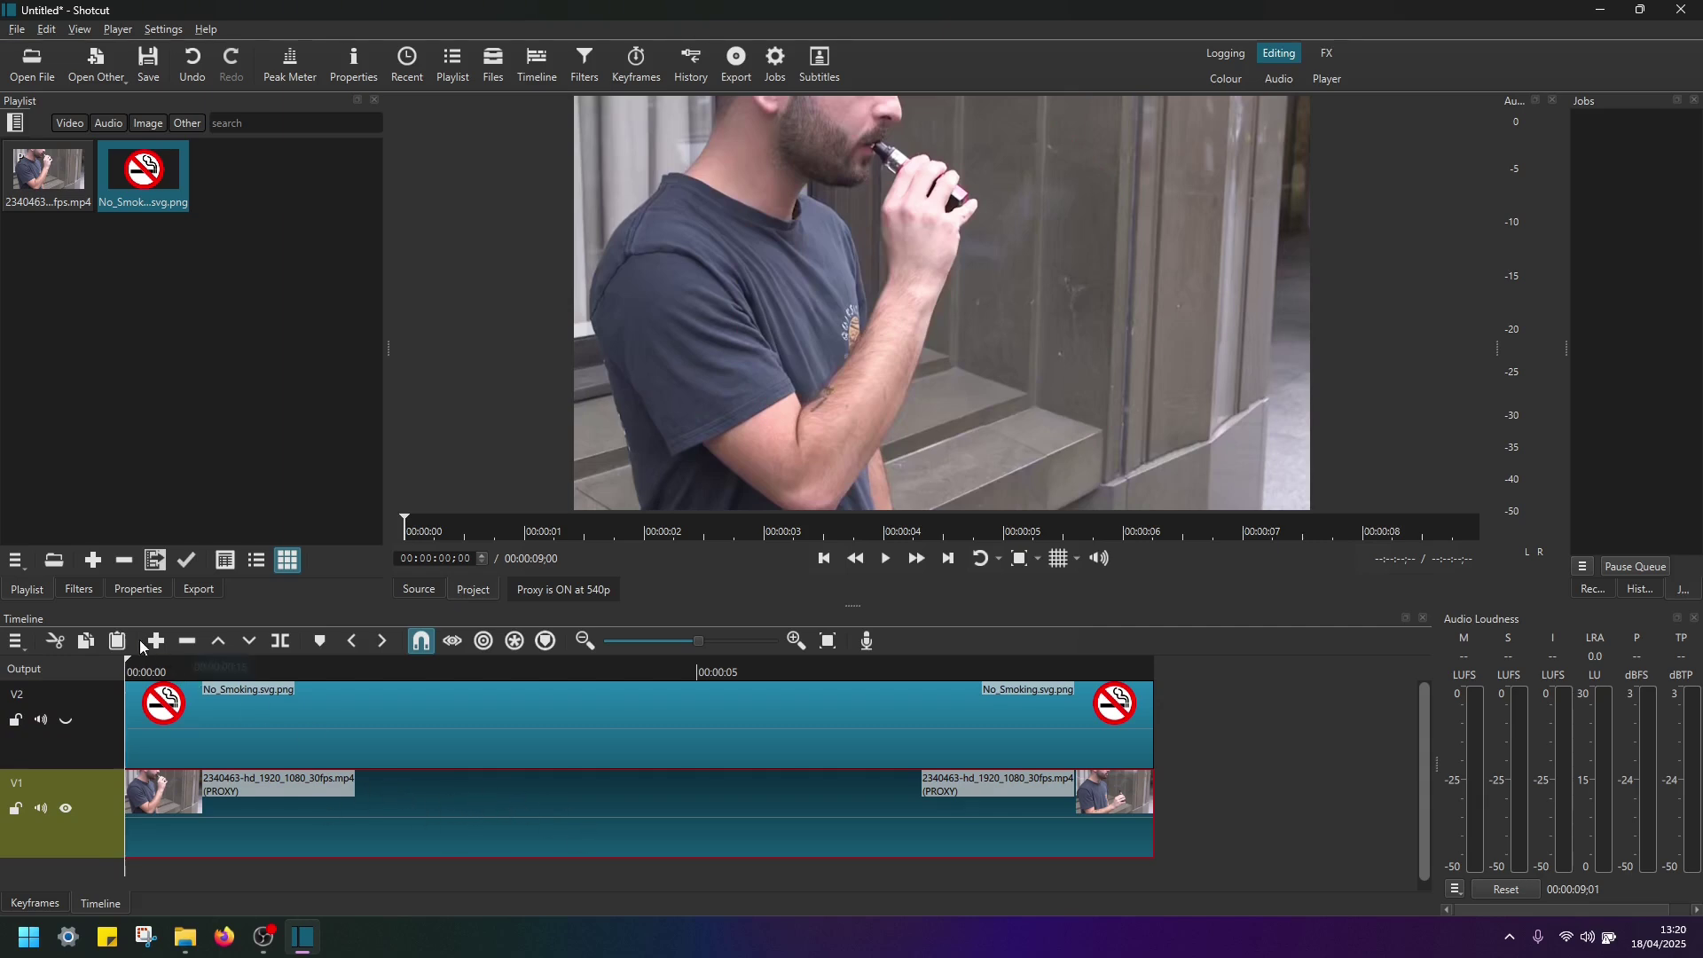
{"action": "left_click", "coordinate": [77, 589]}
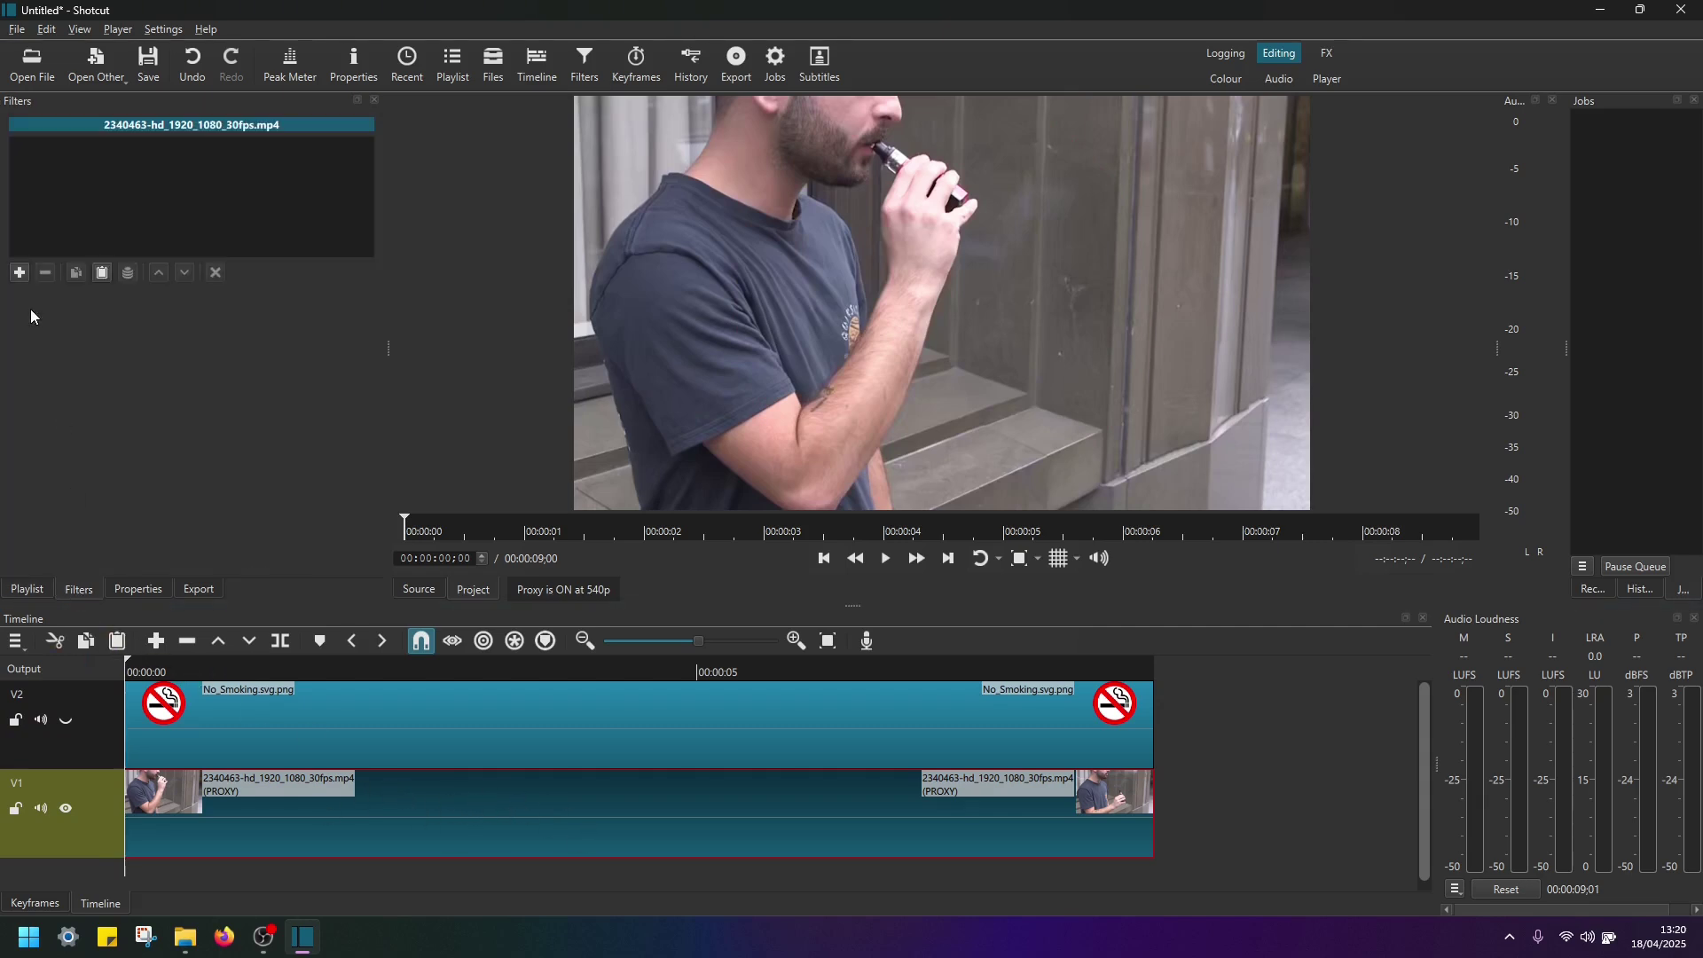
{"action": "left_click", "coordinate": [21, 276]}
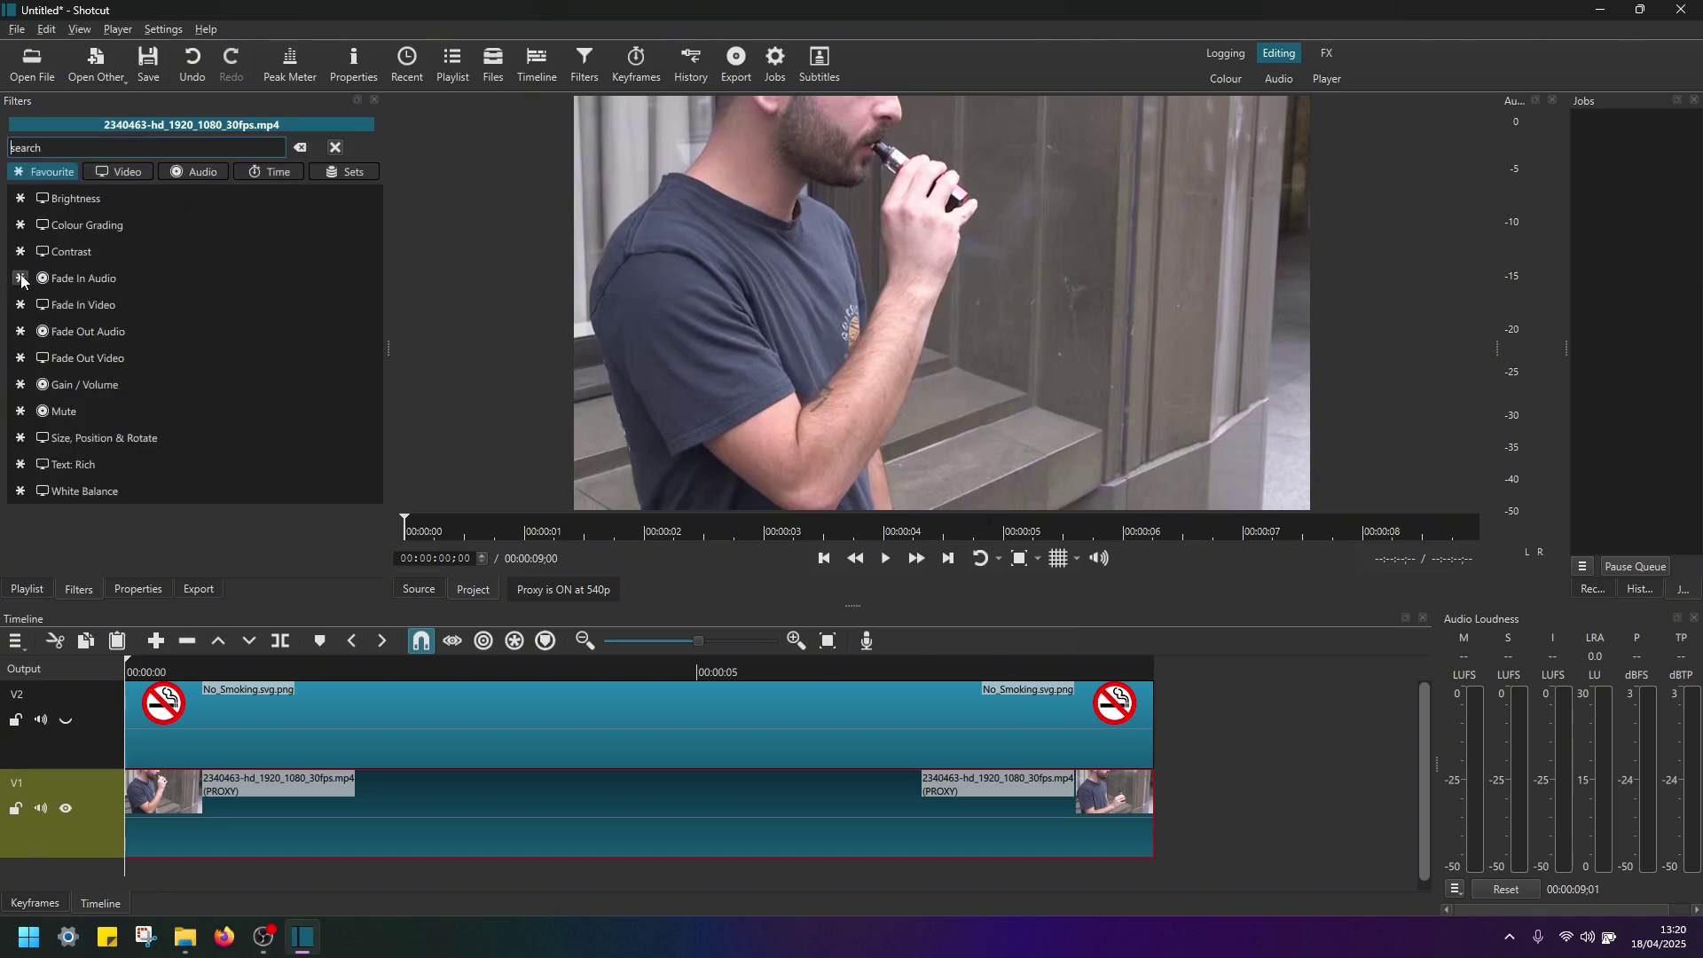
{"action": "type", "text": "motio"}
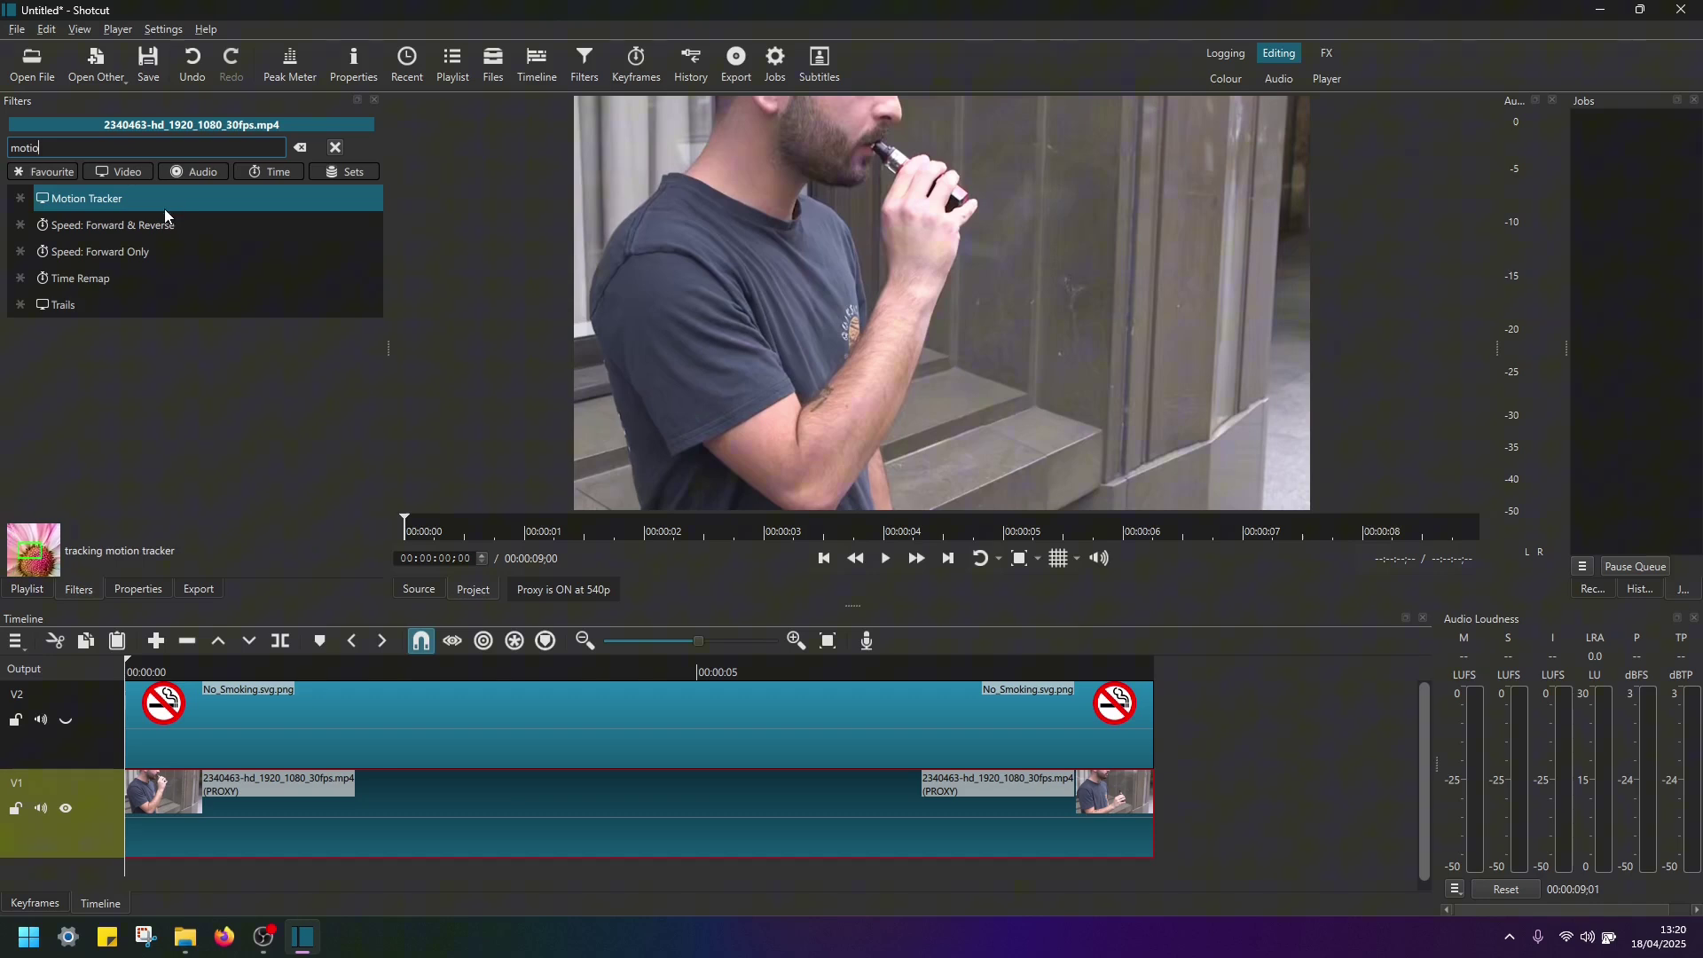
{"action": "left_click", "coordinate": [163, 210]}
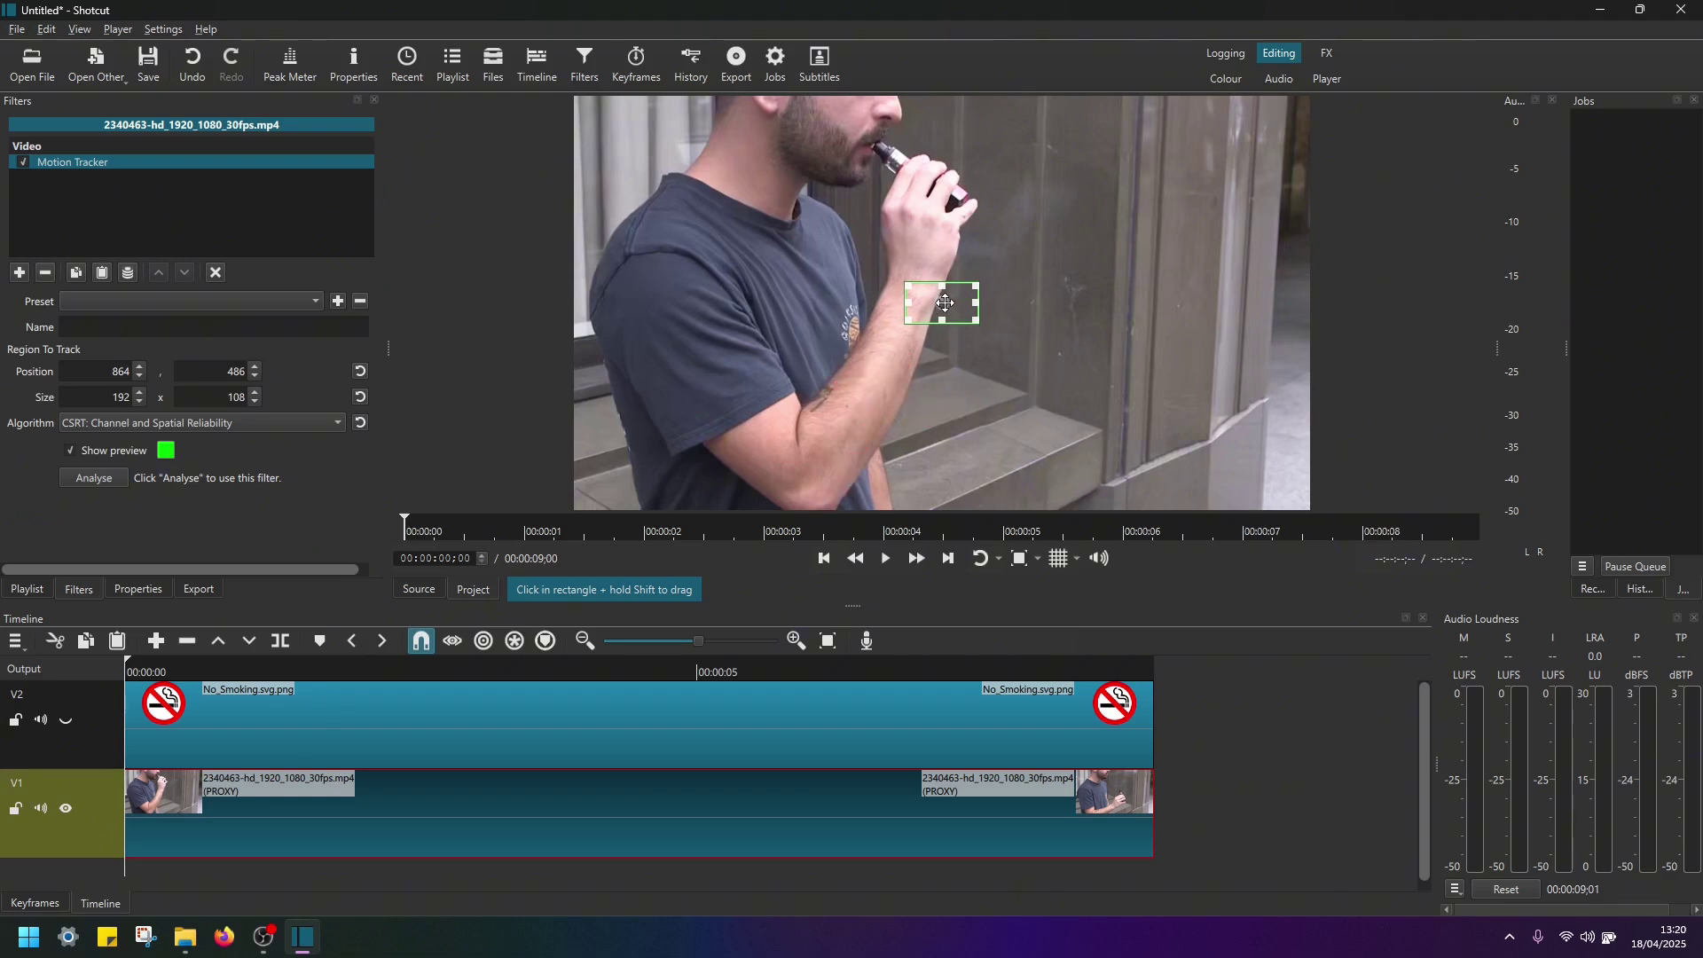
Frame the hand and vape with the tracking region at position 785,148, size 282x214
{"action": "left_click_drag", "start_coordinate": [946, 303], "coordinate": [917, 167]}
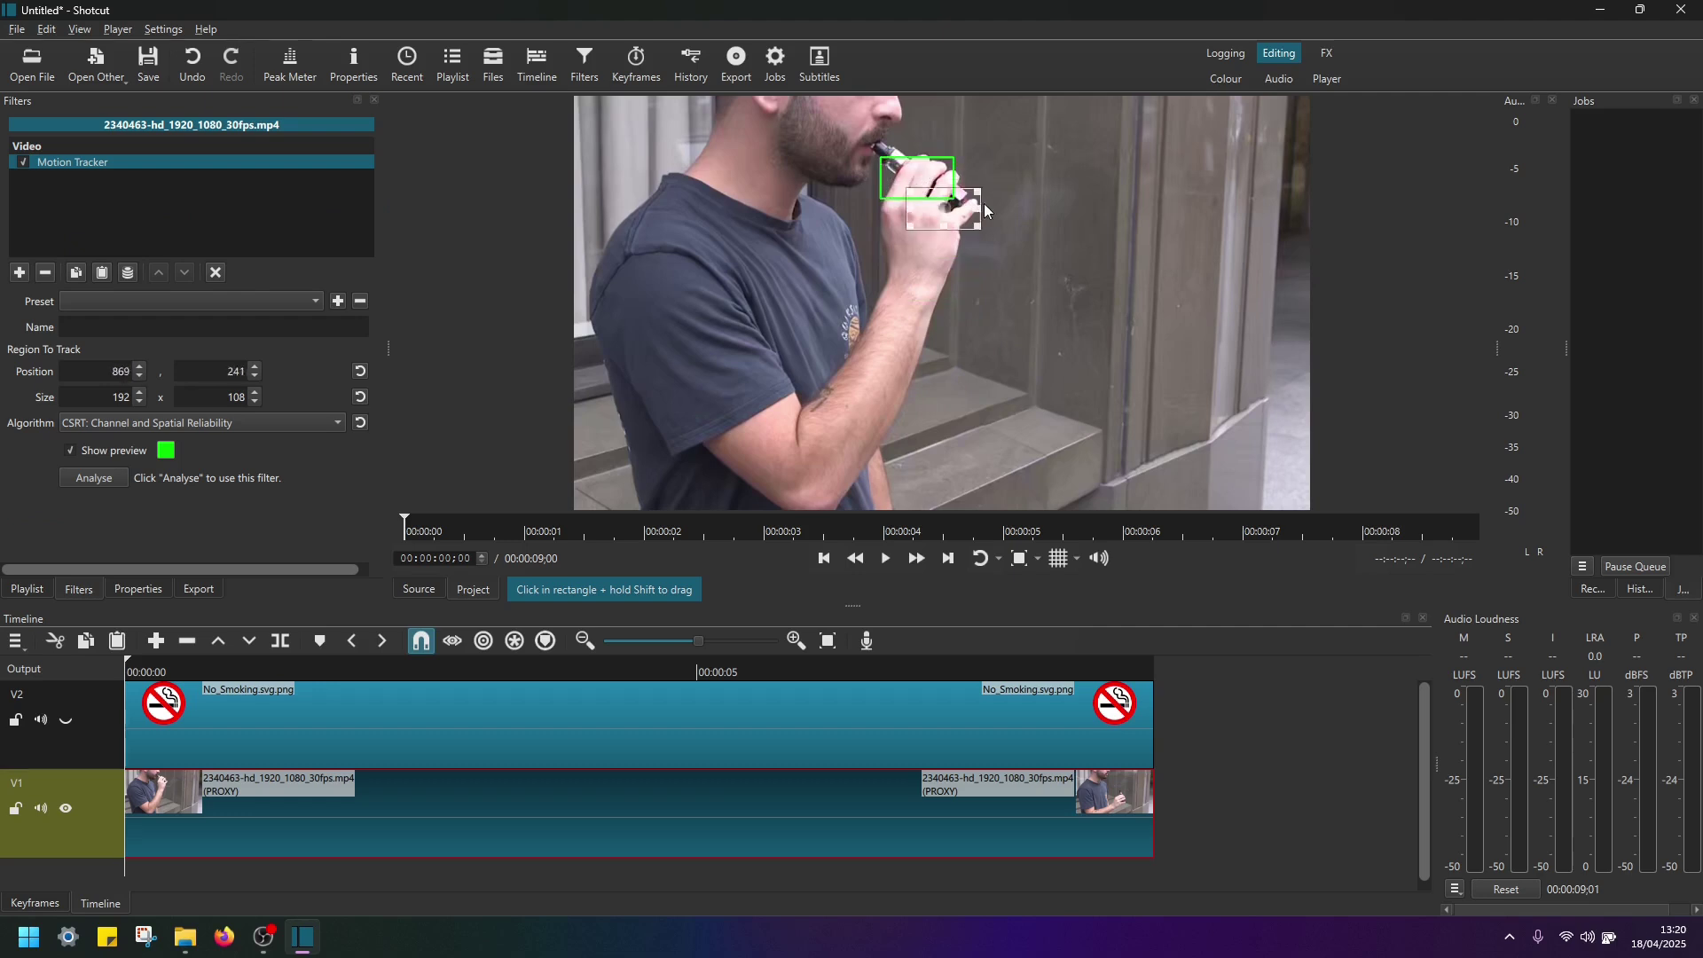
{"action": "left_click_drag", "start_coordinate": [875, 263], "coordinate": [916, 182]}
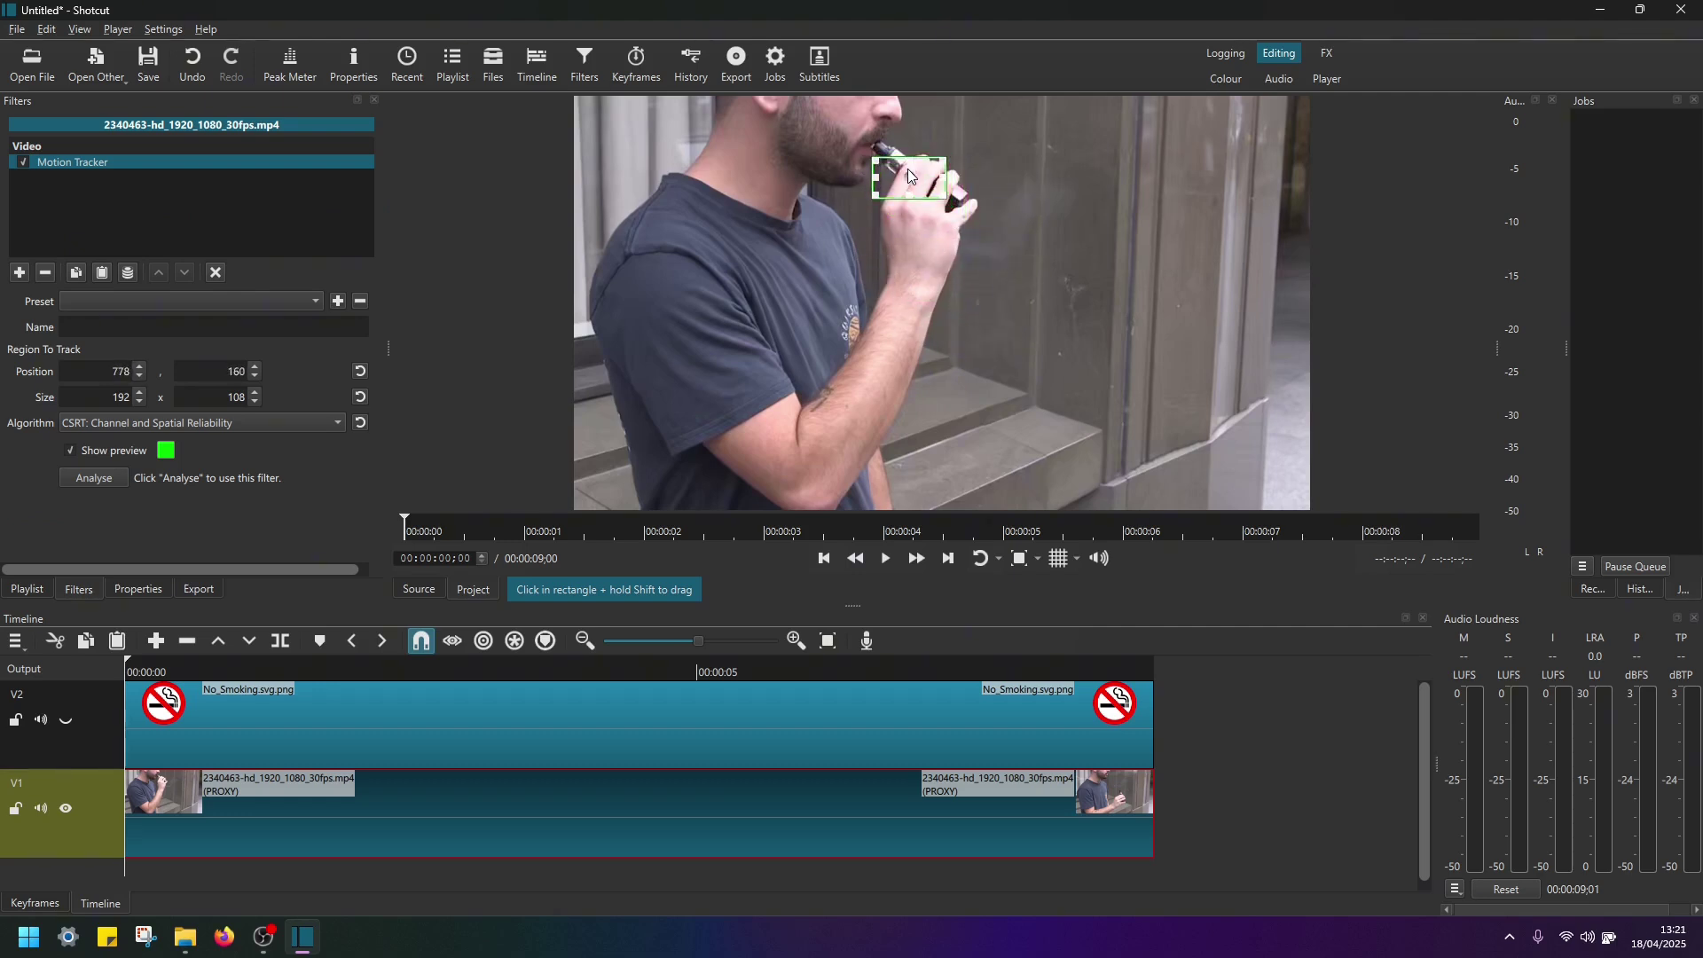
{"action": "left_click_drag", "start_coordinate": [913, 183], "coordinate": [912, 169]}
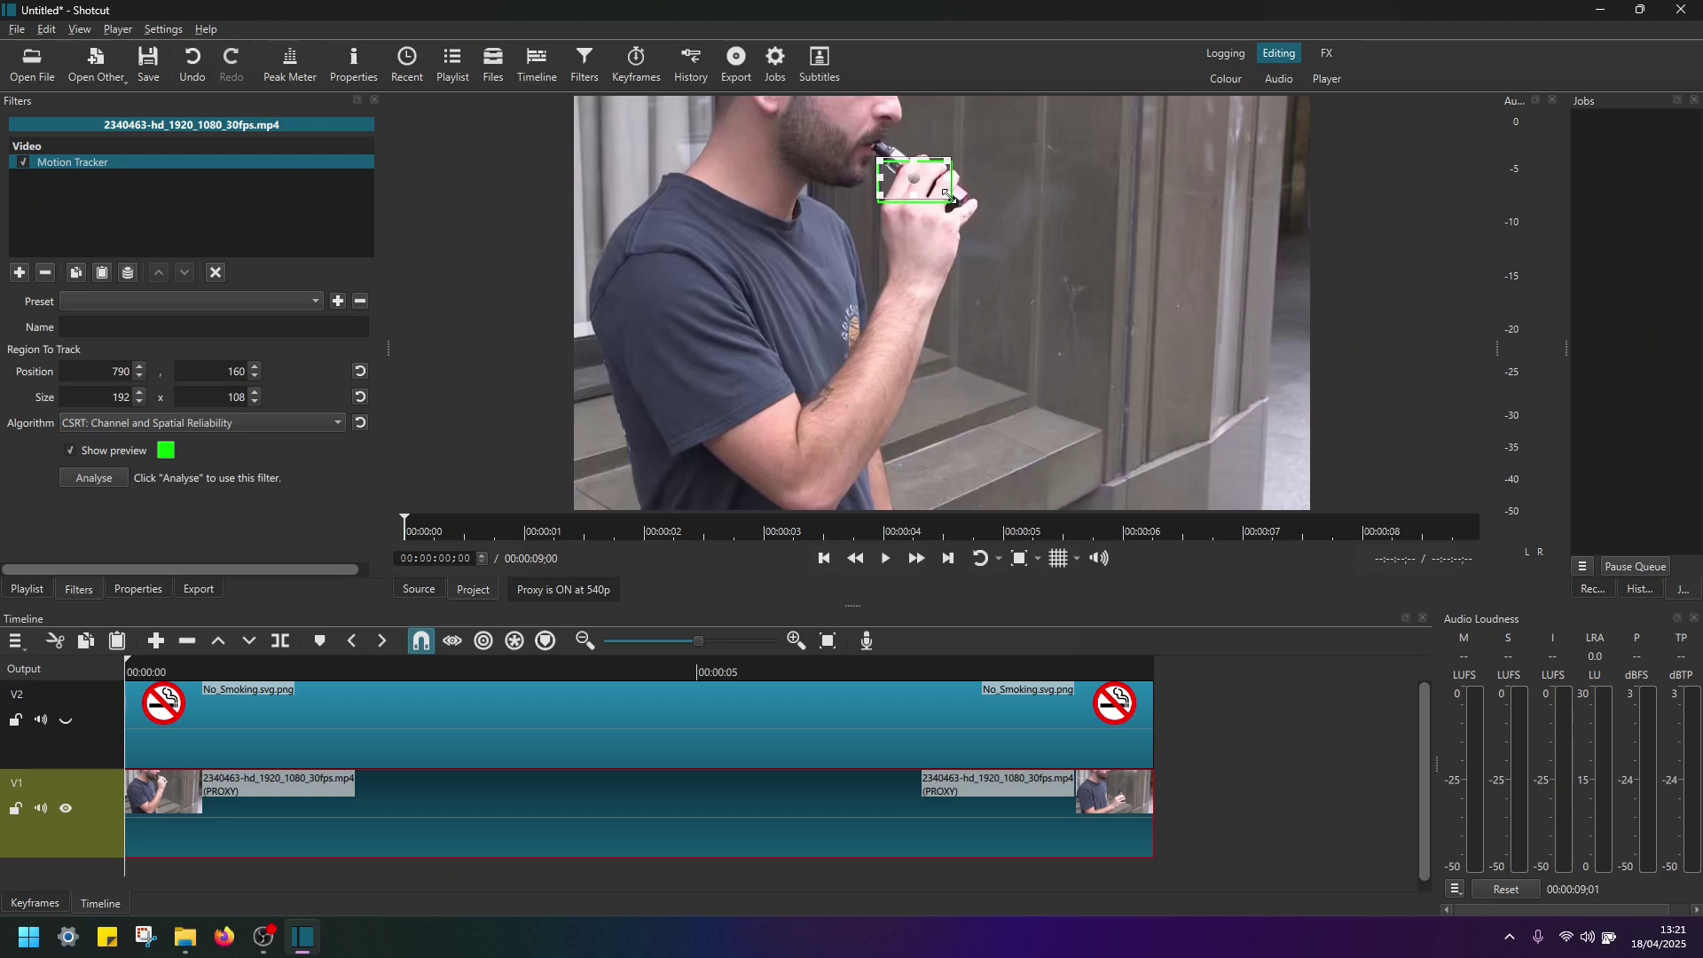
{"action": "left_click_drag", "start_coordinate": [952, 202], "coordinate": [986, 236]}
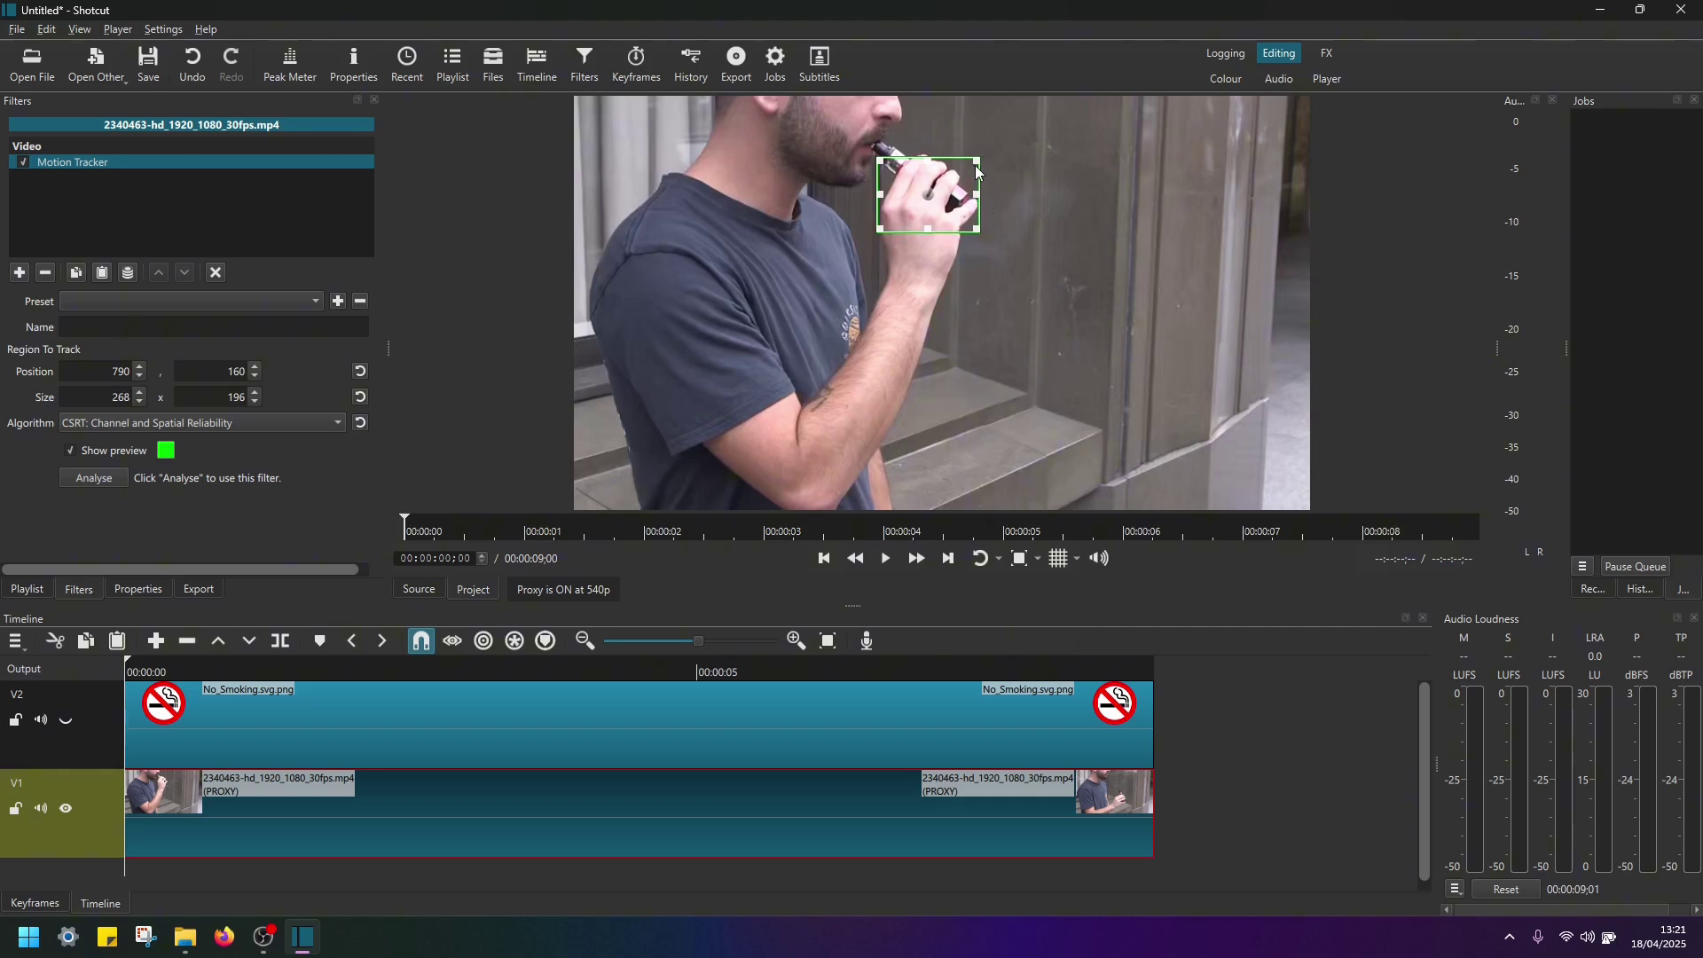
{"action": "left_click_drag", "start_coordinate": [979, 157], "coordinate": [987, 148]}
{"action": "left_click_drag", "start_coordinate": [927, 189], "coordinate": [934, 208]}
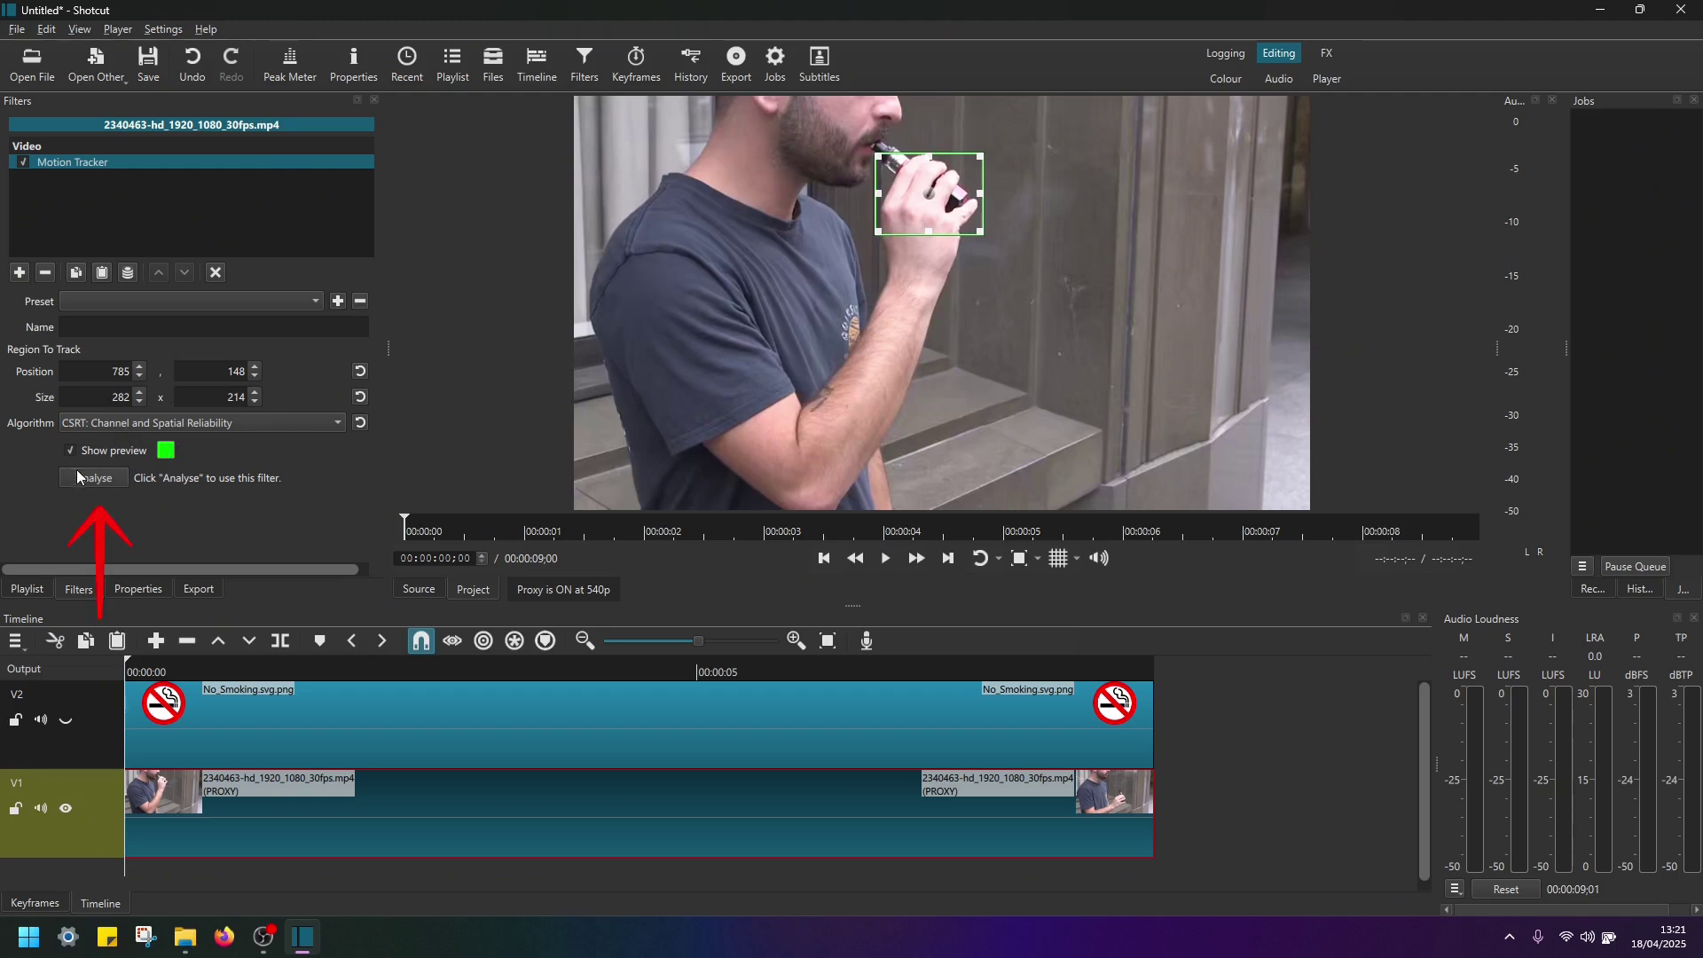
Run the Motion Tracker analysis, then play the clip to confirm the box follows the hand
{"action": "left_click", "coordinate": [111, 484]}
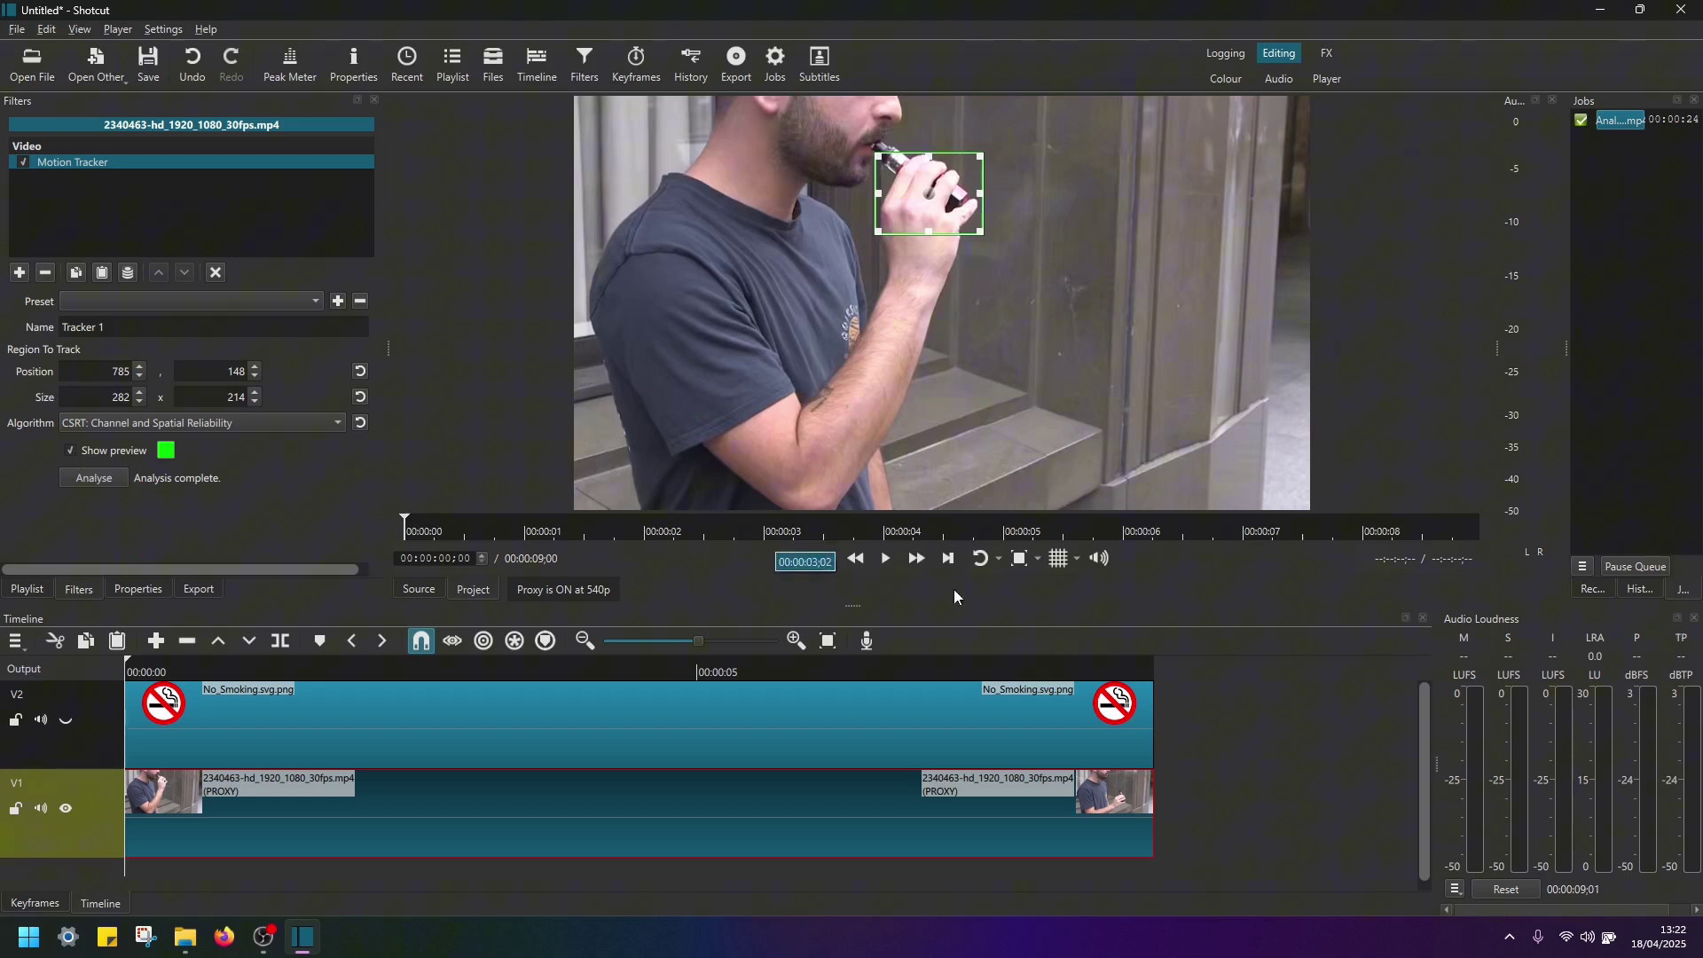
{"action": "left_click", "coordinate": [888, 559]}
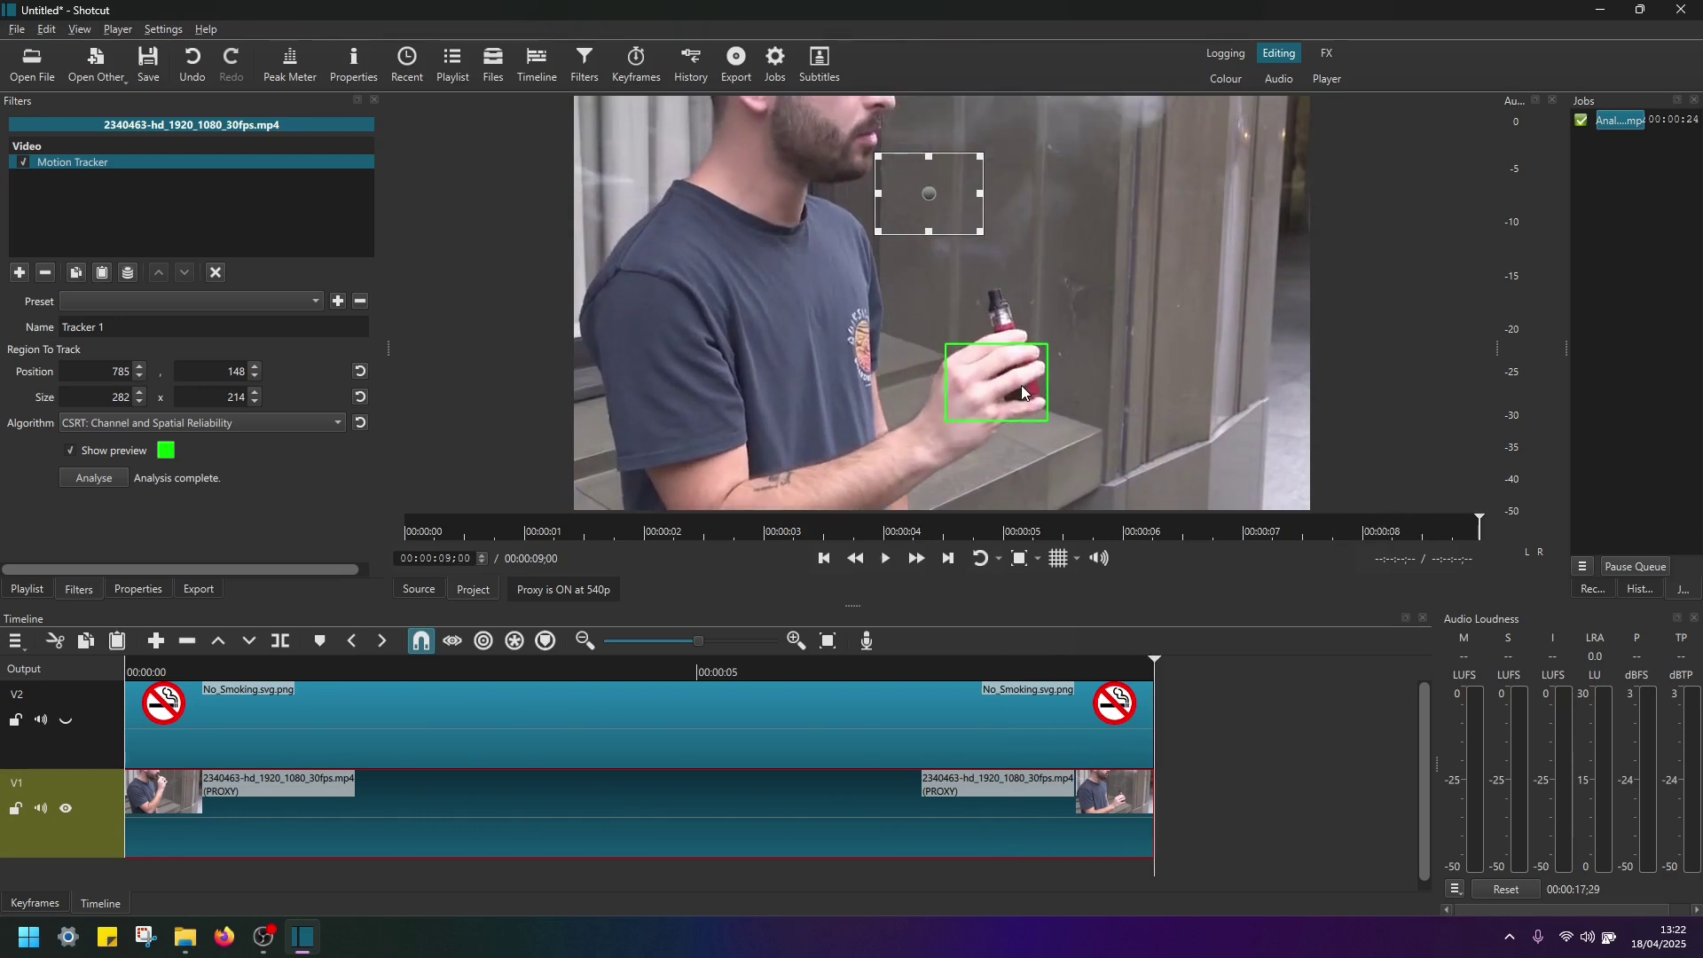
Rewind, select the sign clip, unhide V2, and search the filters for 'siz' (Size, Position & Rotate)
{"action": "left_click", "coordinate": [822, 561]}
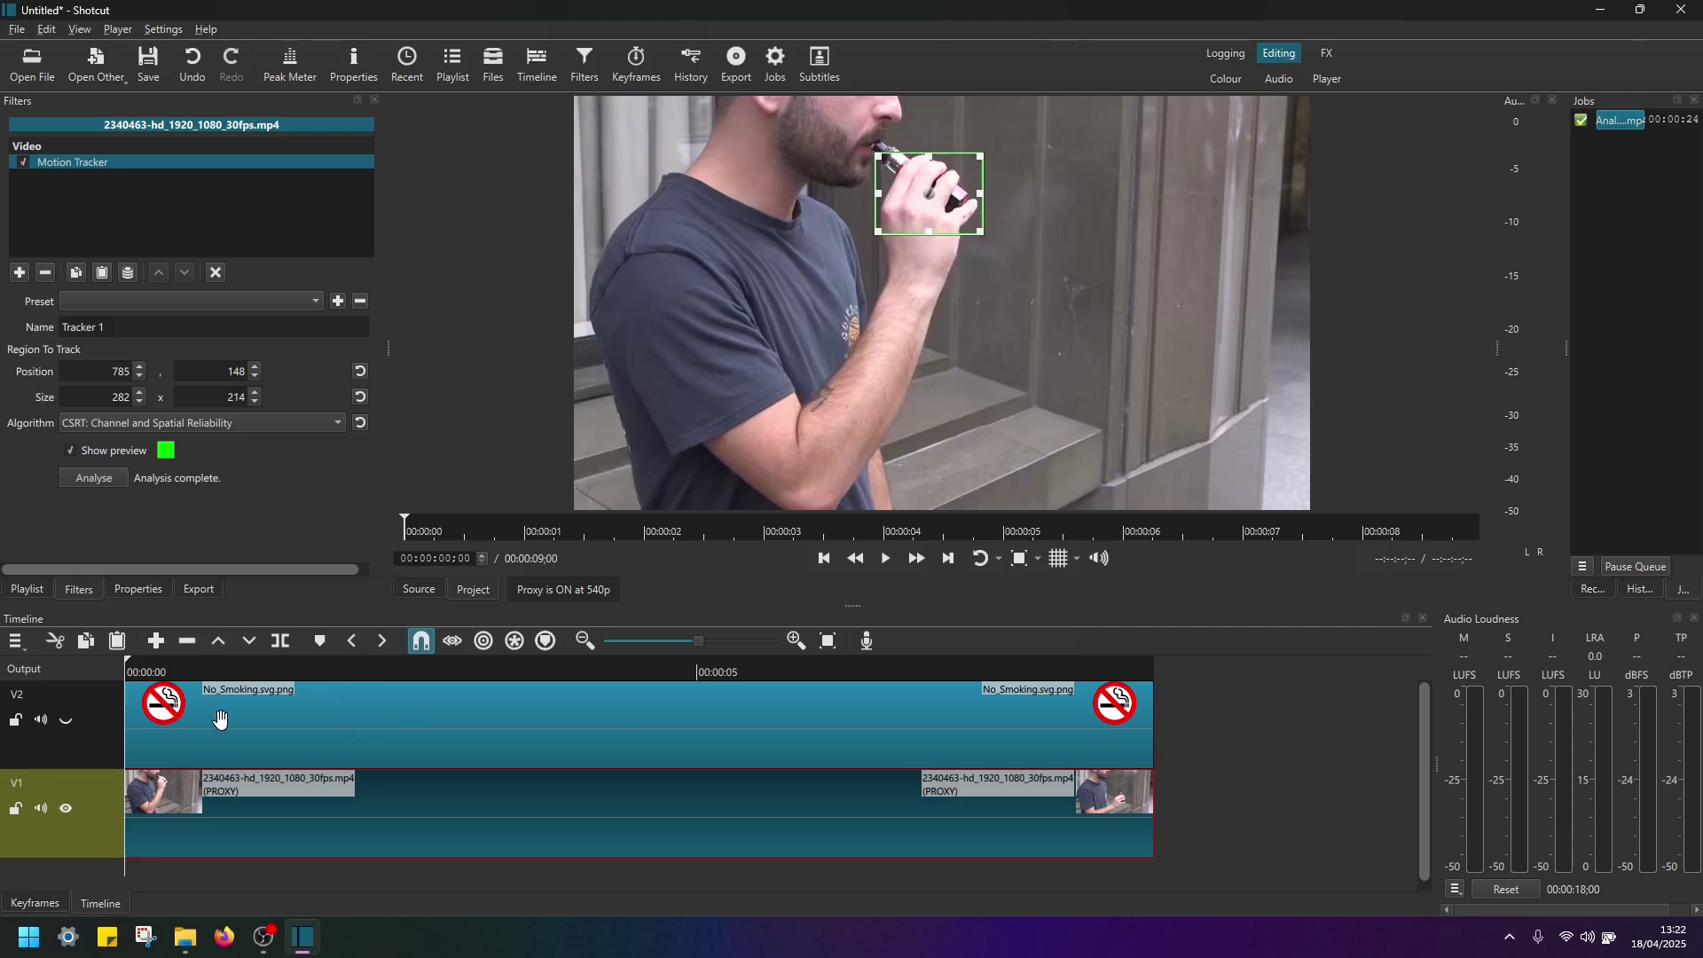
{"action": "left_click", "coordinate": [380, 714]}
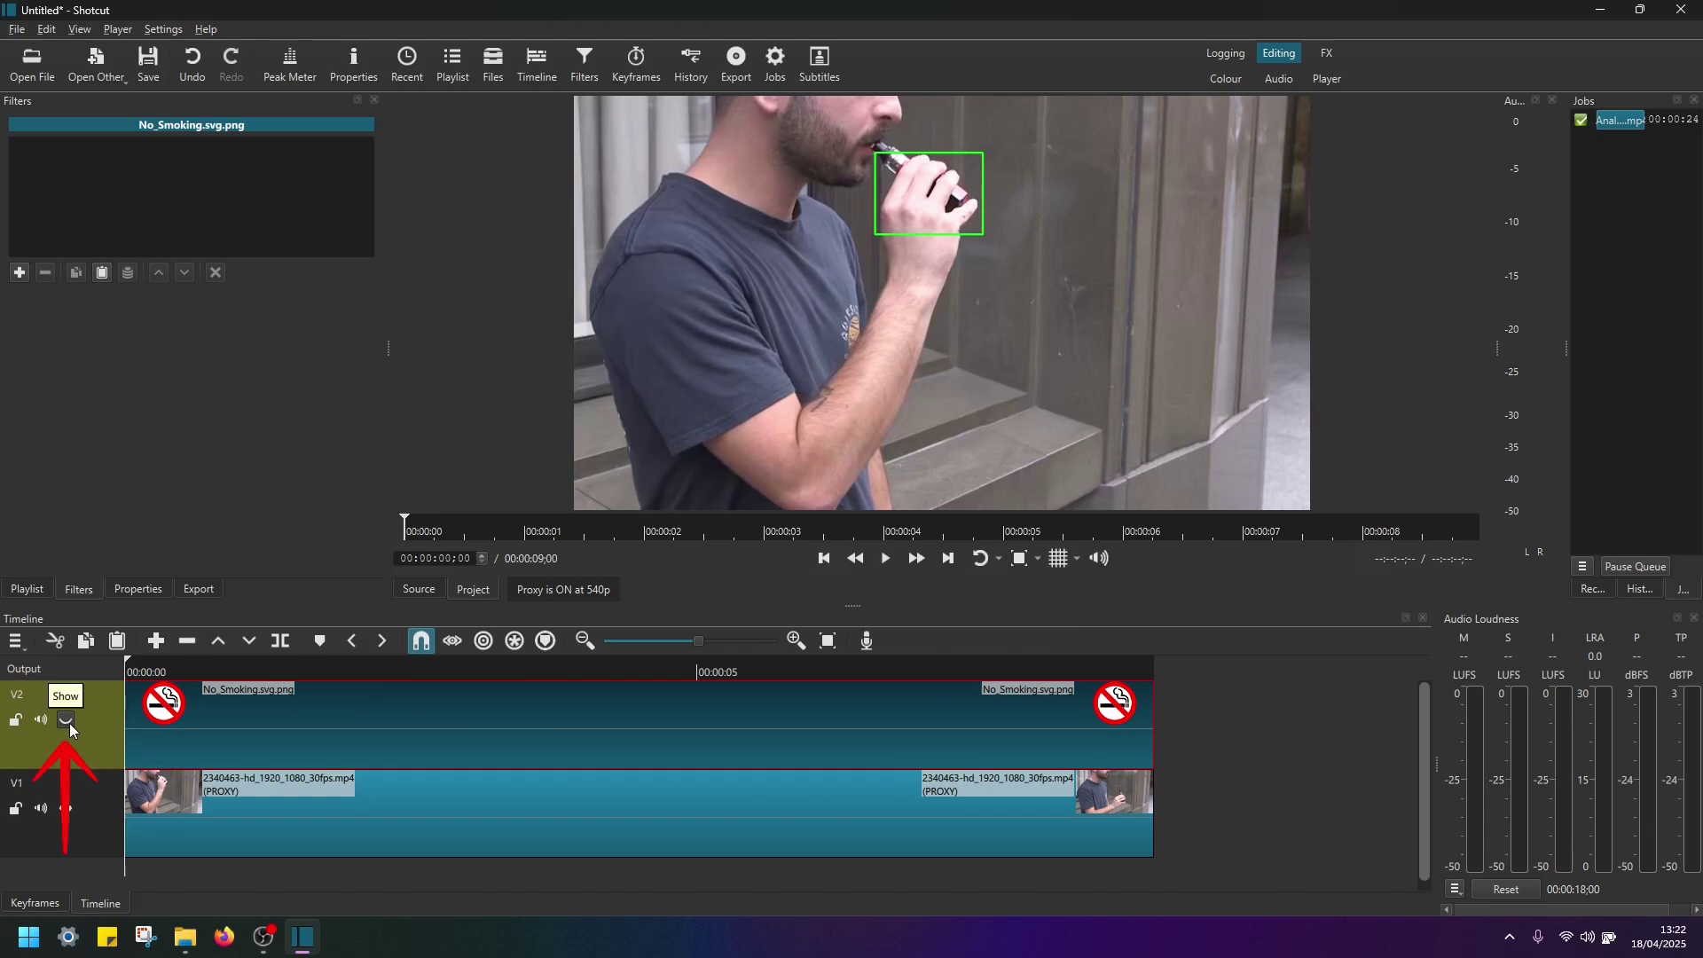
{"action": "left_click", "coordinate": [67, 721]}
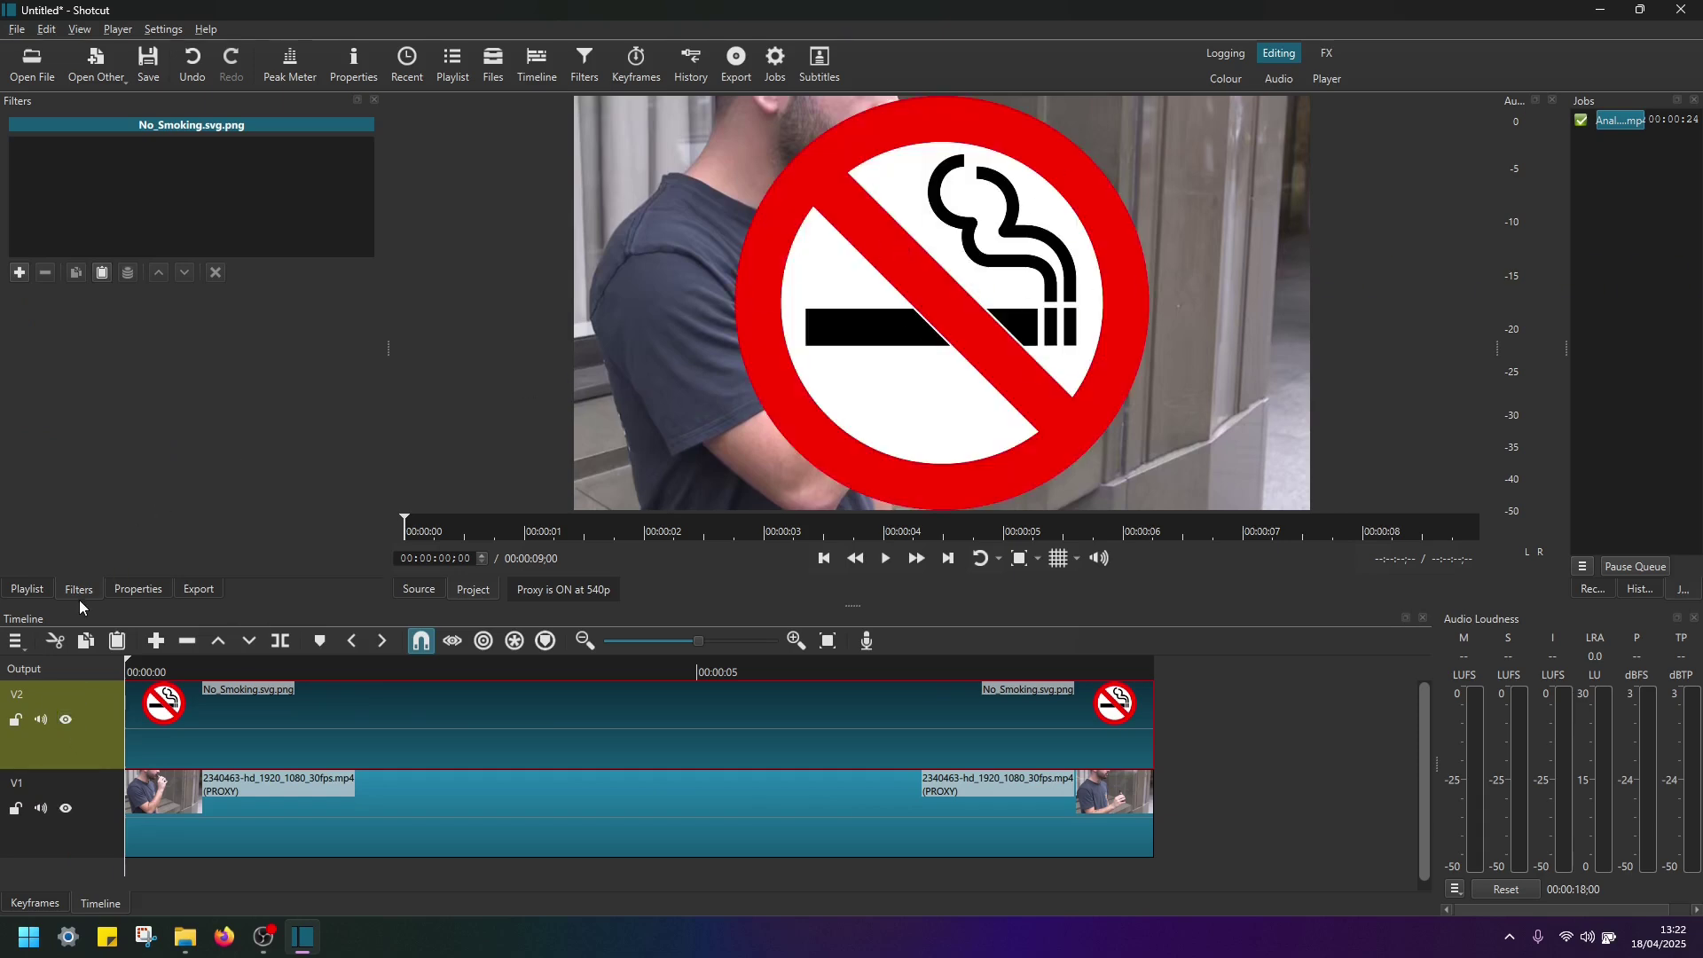
{"action": "left_click", "coordinate": [20, 272]}
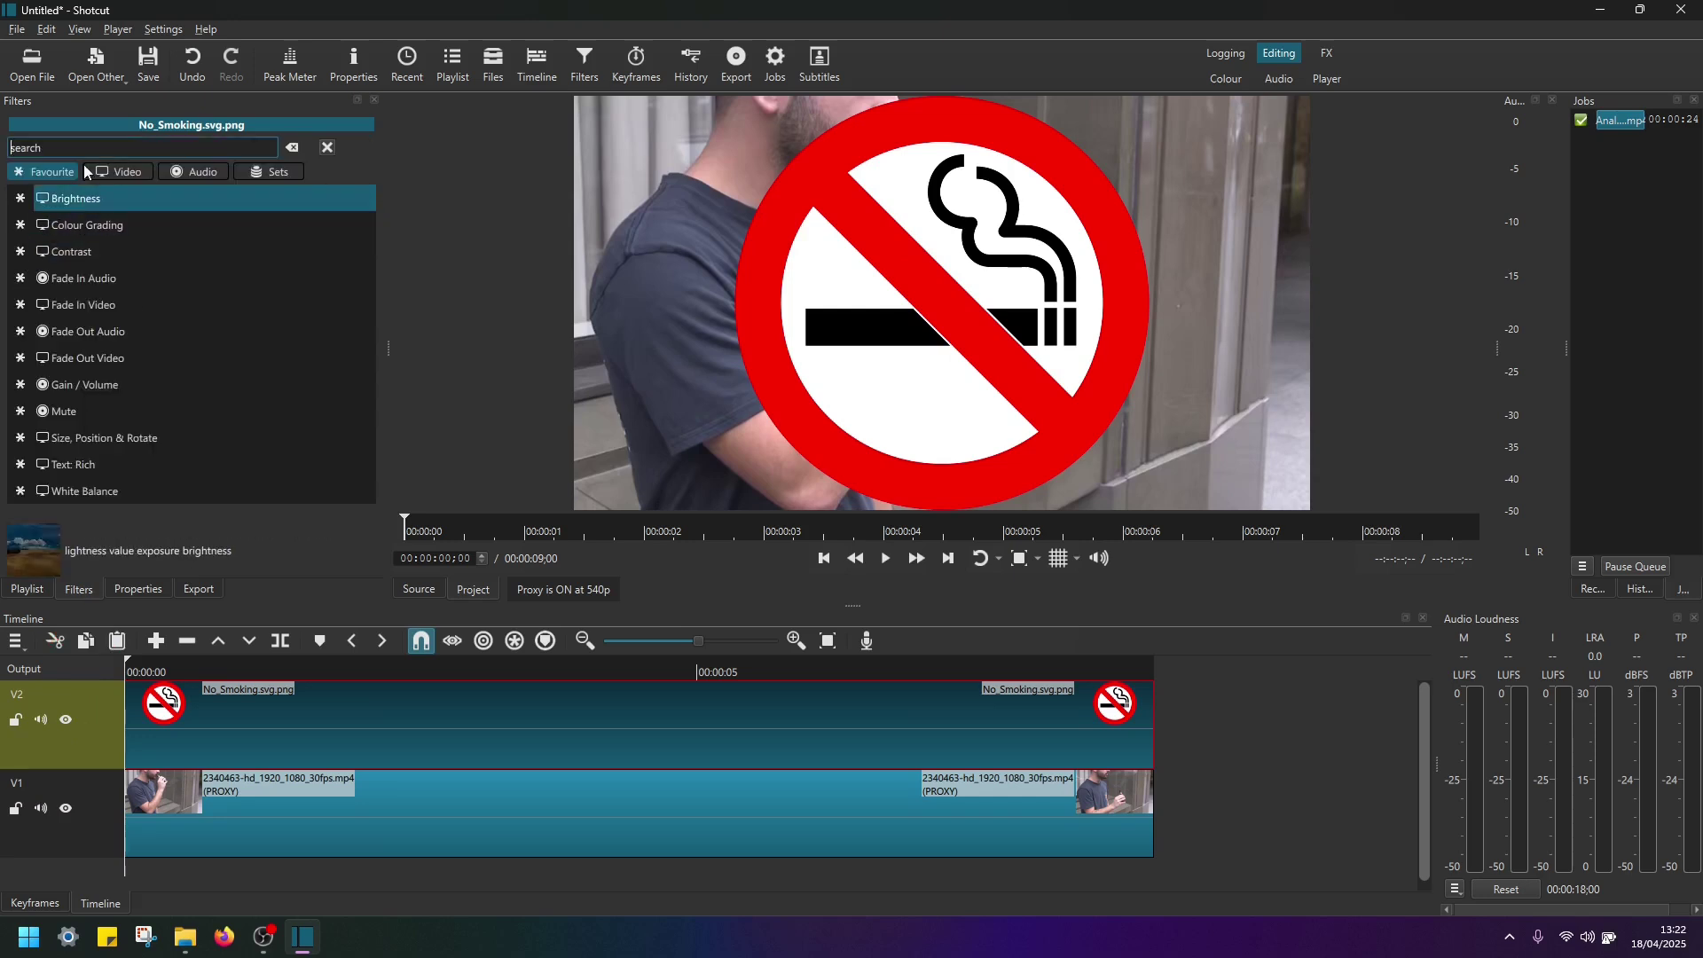
{"action": "type", "text": "siz"}
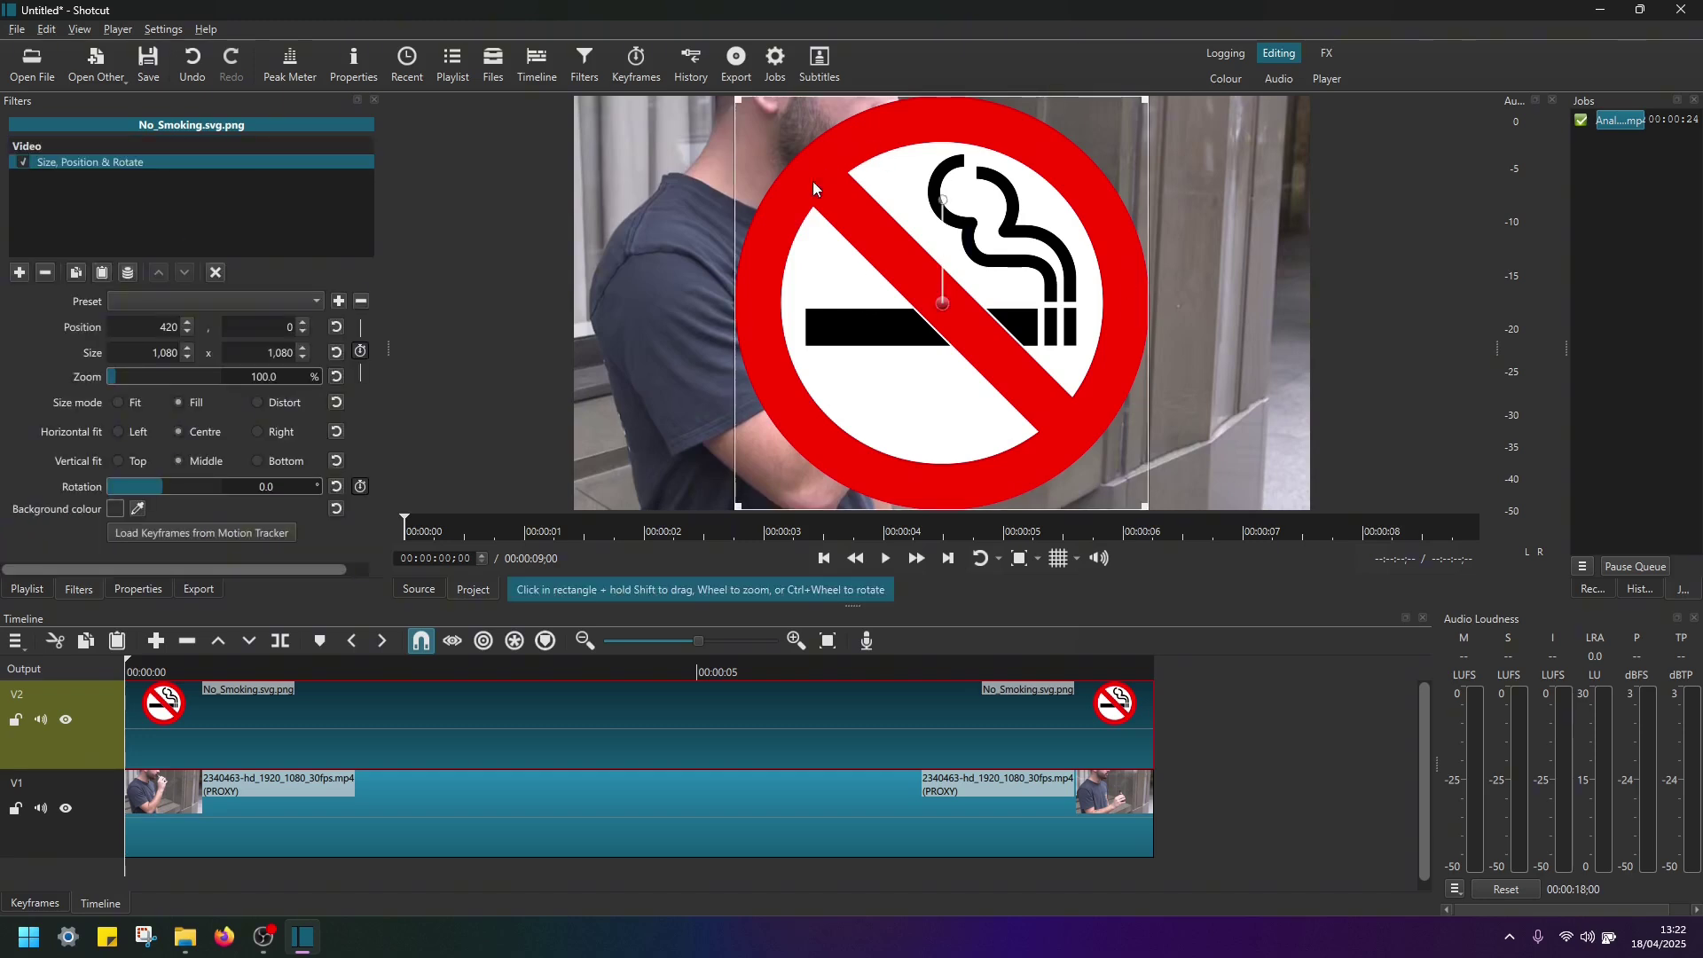
Shrink the no-smoking sign to 263x263 and position it at 792,126 over the hand-held vape
{"action": "left_click", "coordinate": [175, 456]}
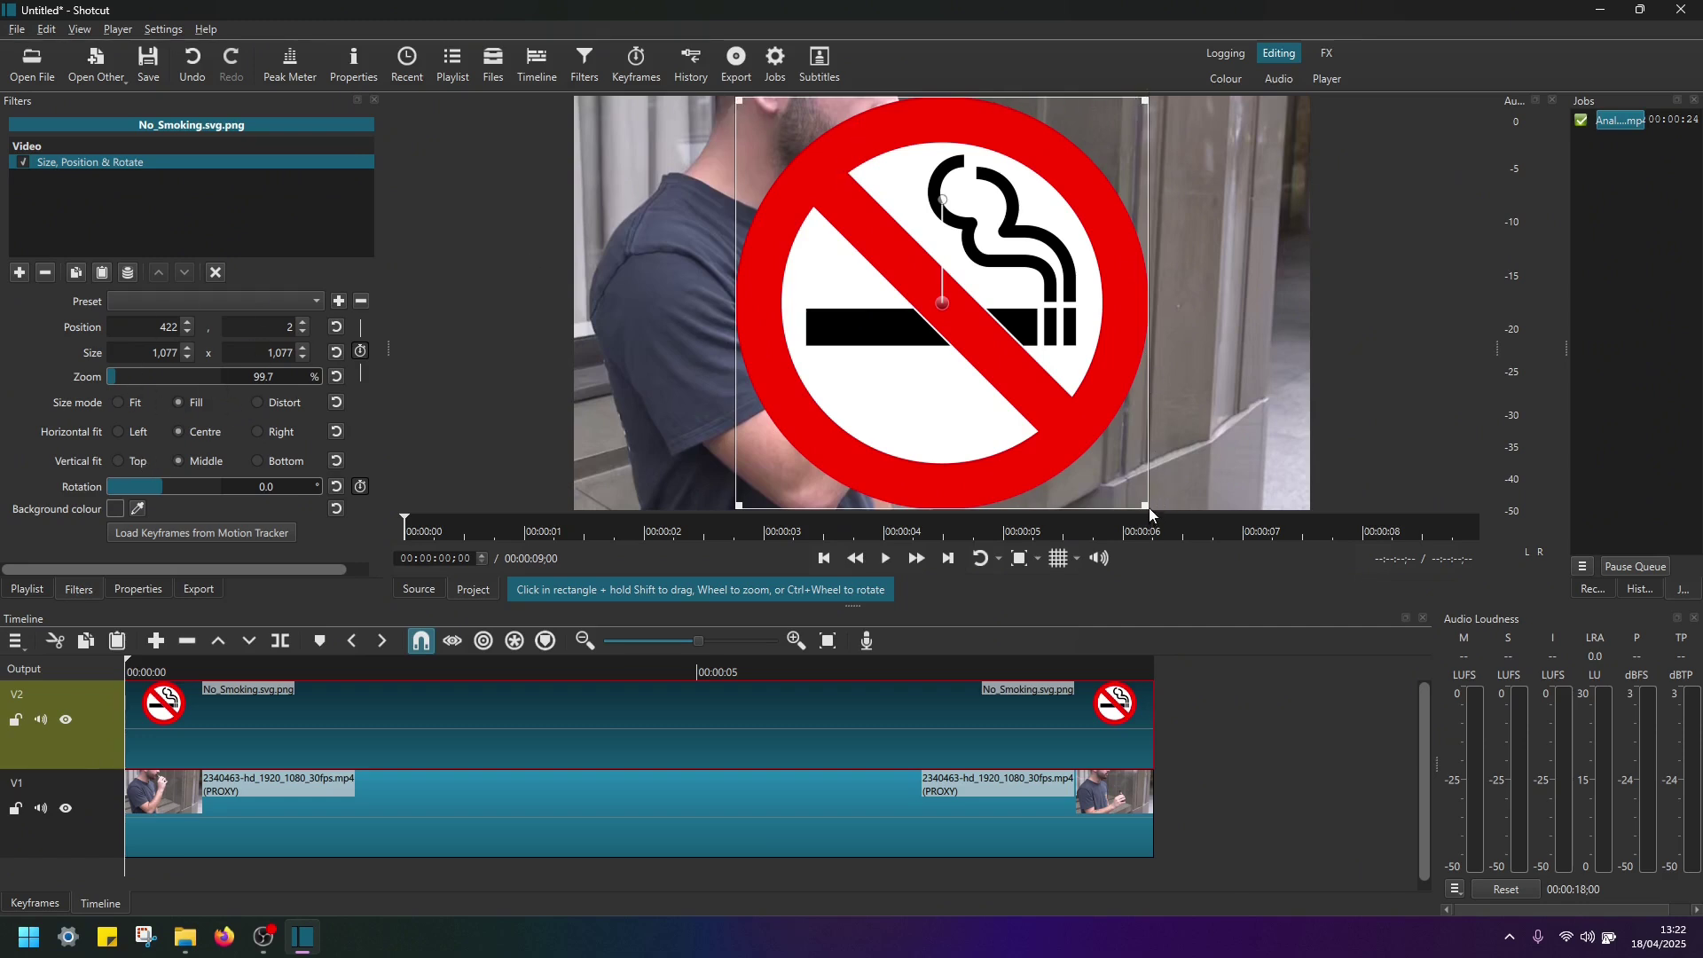
{"action": "left_click_drag", "start_coordinate": [1145, 506], "coordinate": [943, 207]}
{"action": "left_click_drag", "start_coordinate": [879, 150], "coordinate": [894, 165]}
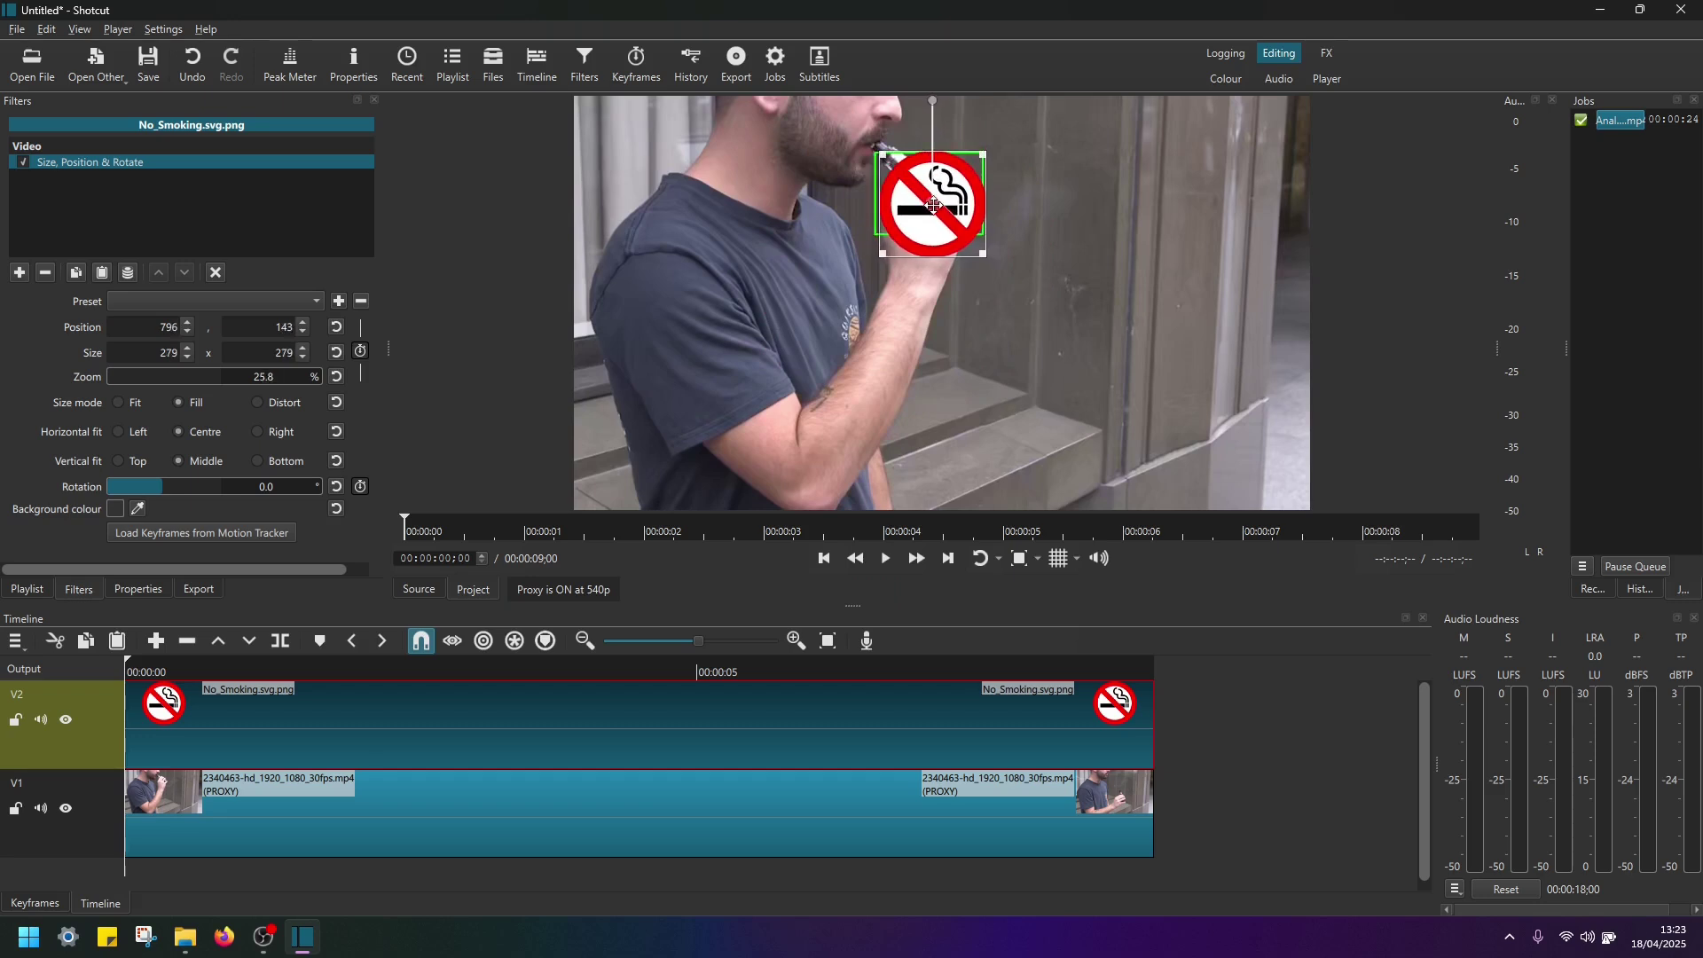
{"action": "left_click_drag", "start_coordinate": [961, 213], "coordinate": [948, 211]}
{"action": "left_click_drag", "start_coordinate": [980, 152], "coordinate": [944, 186]}
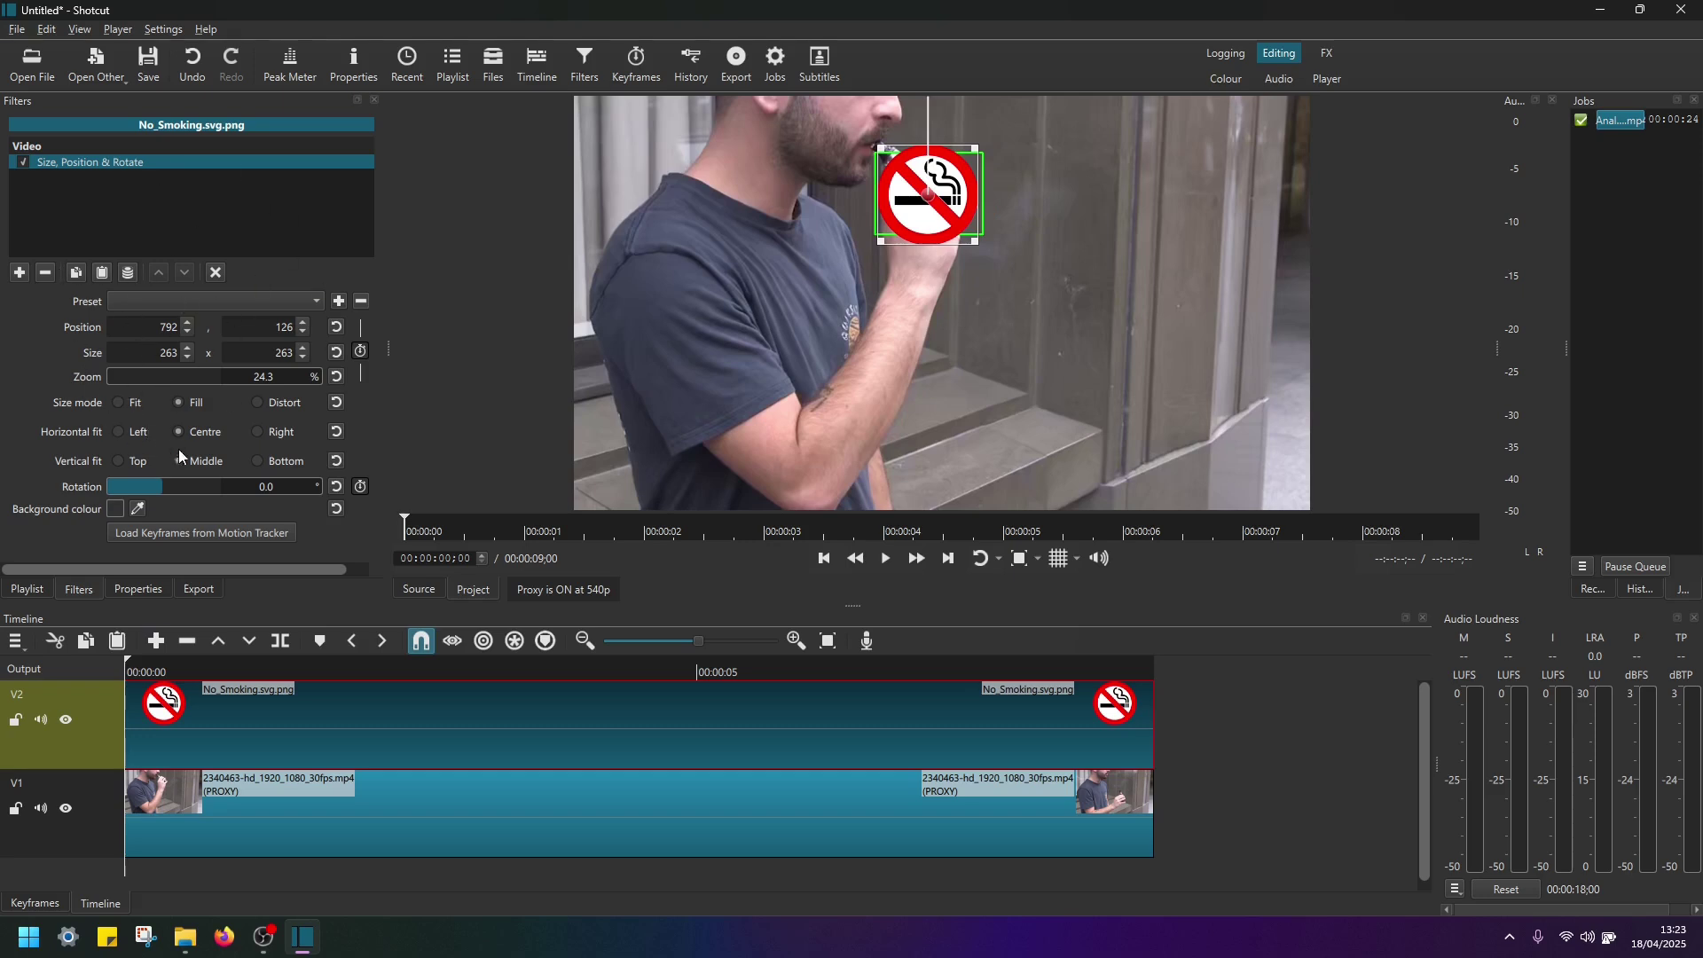
Load Tracker 1's keyframes into the sign's filter as Absolute Position, from start
{"action": "left_click", "coordinate": [249, 531]}
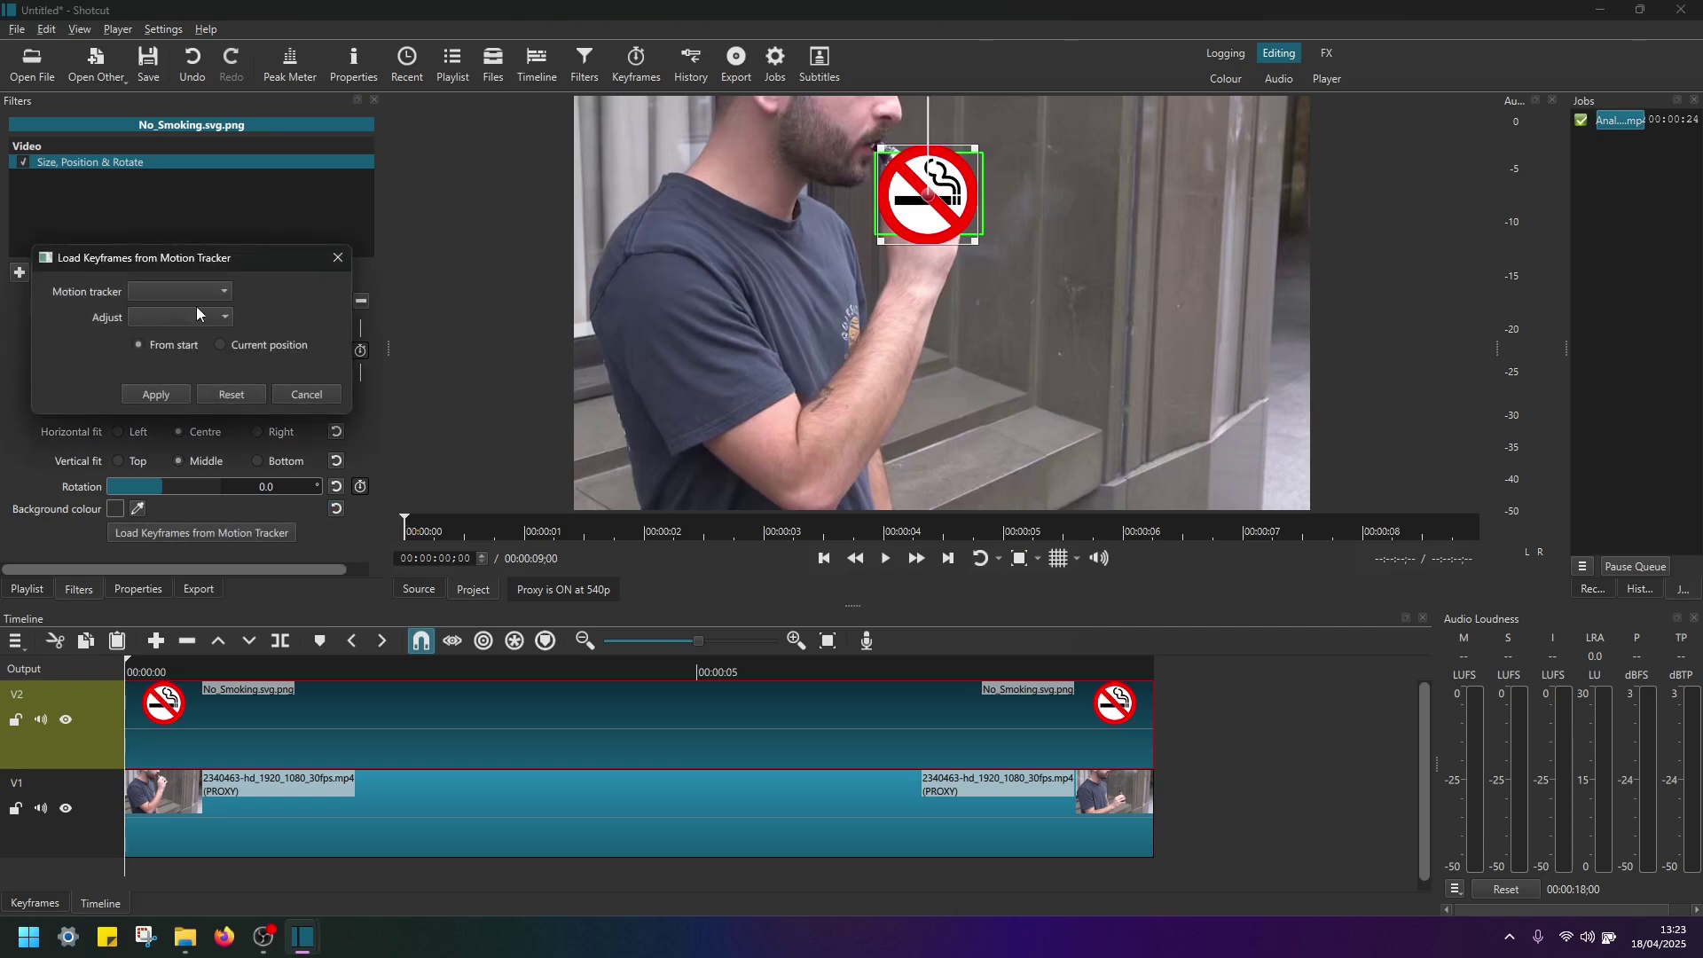
{"action": "left_click_drag", "start_coordinate": [217, 258], "coordinate": [290, 256]}
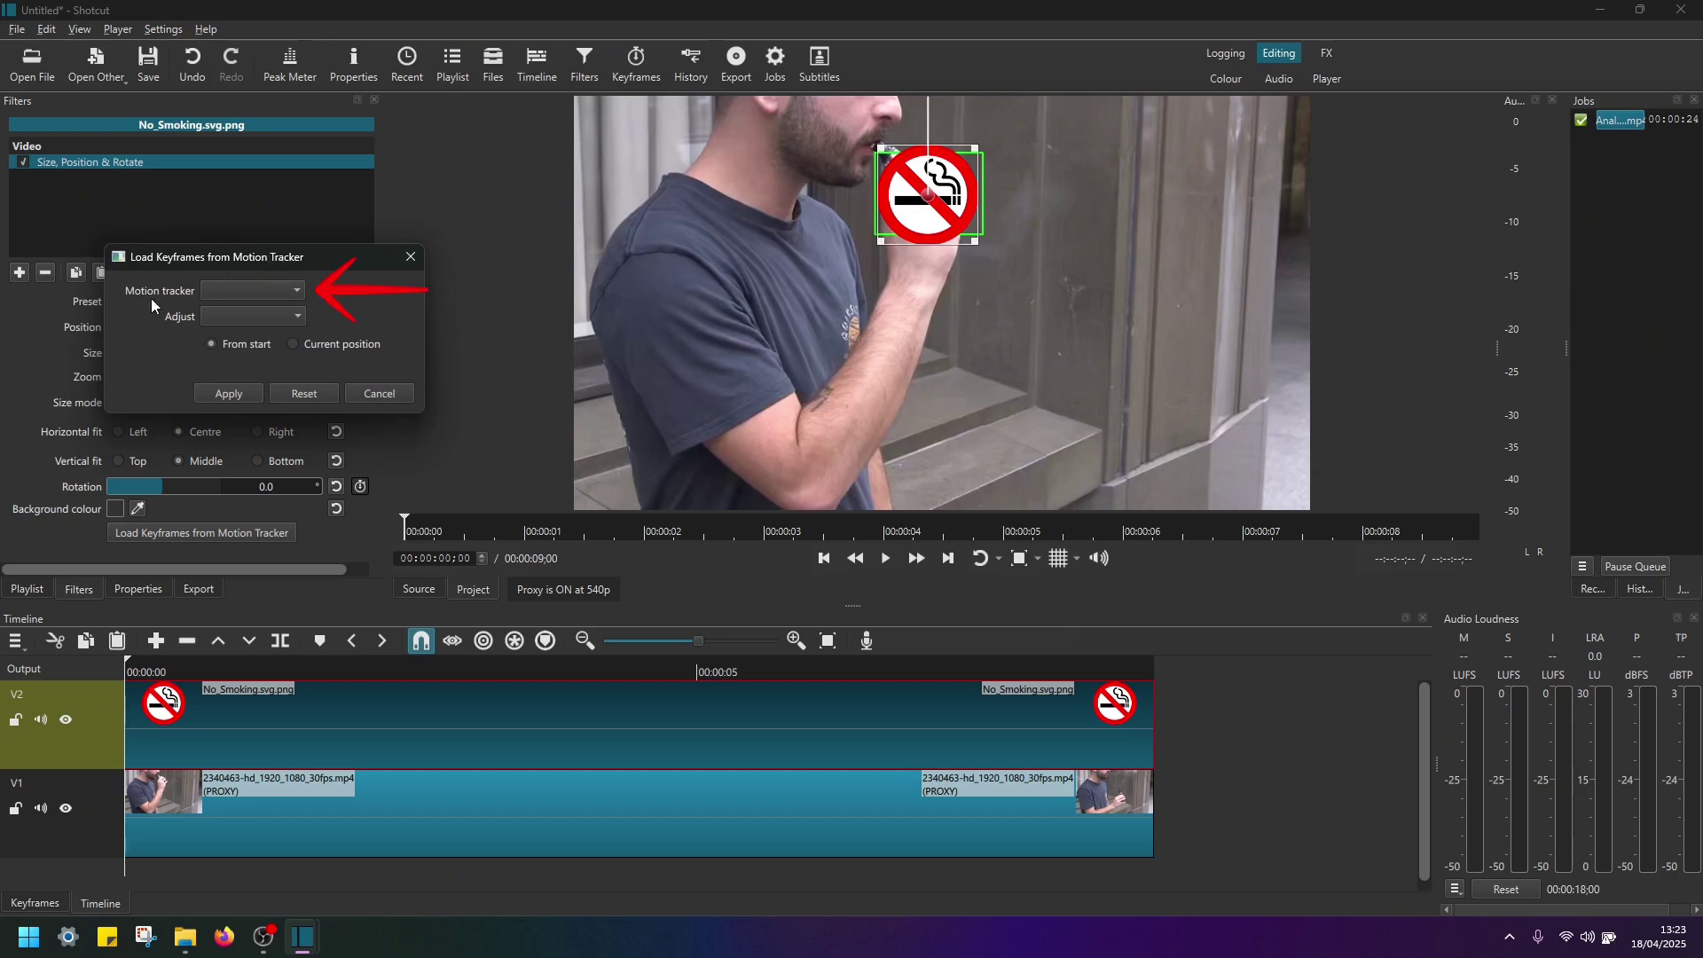
{"action": "left_click", "coordinate": [295, 291]}
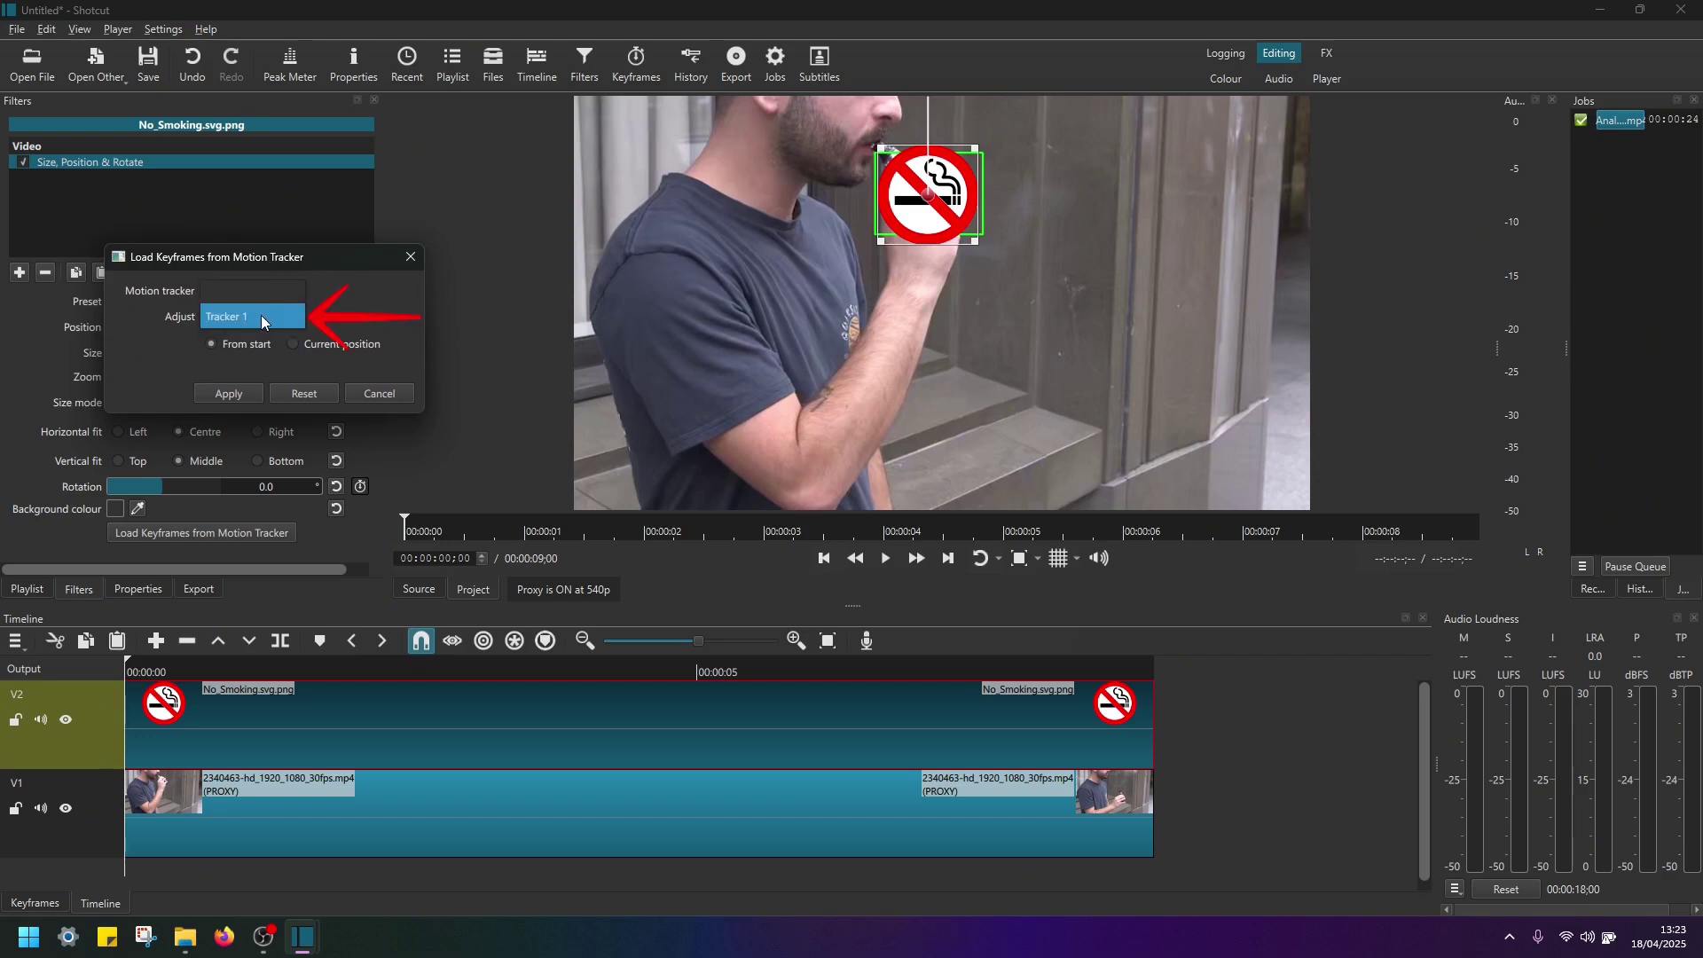
{"action": "left_click", "coordinate": [261, 316]}
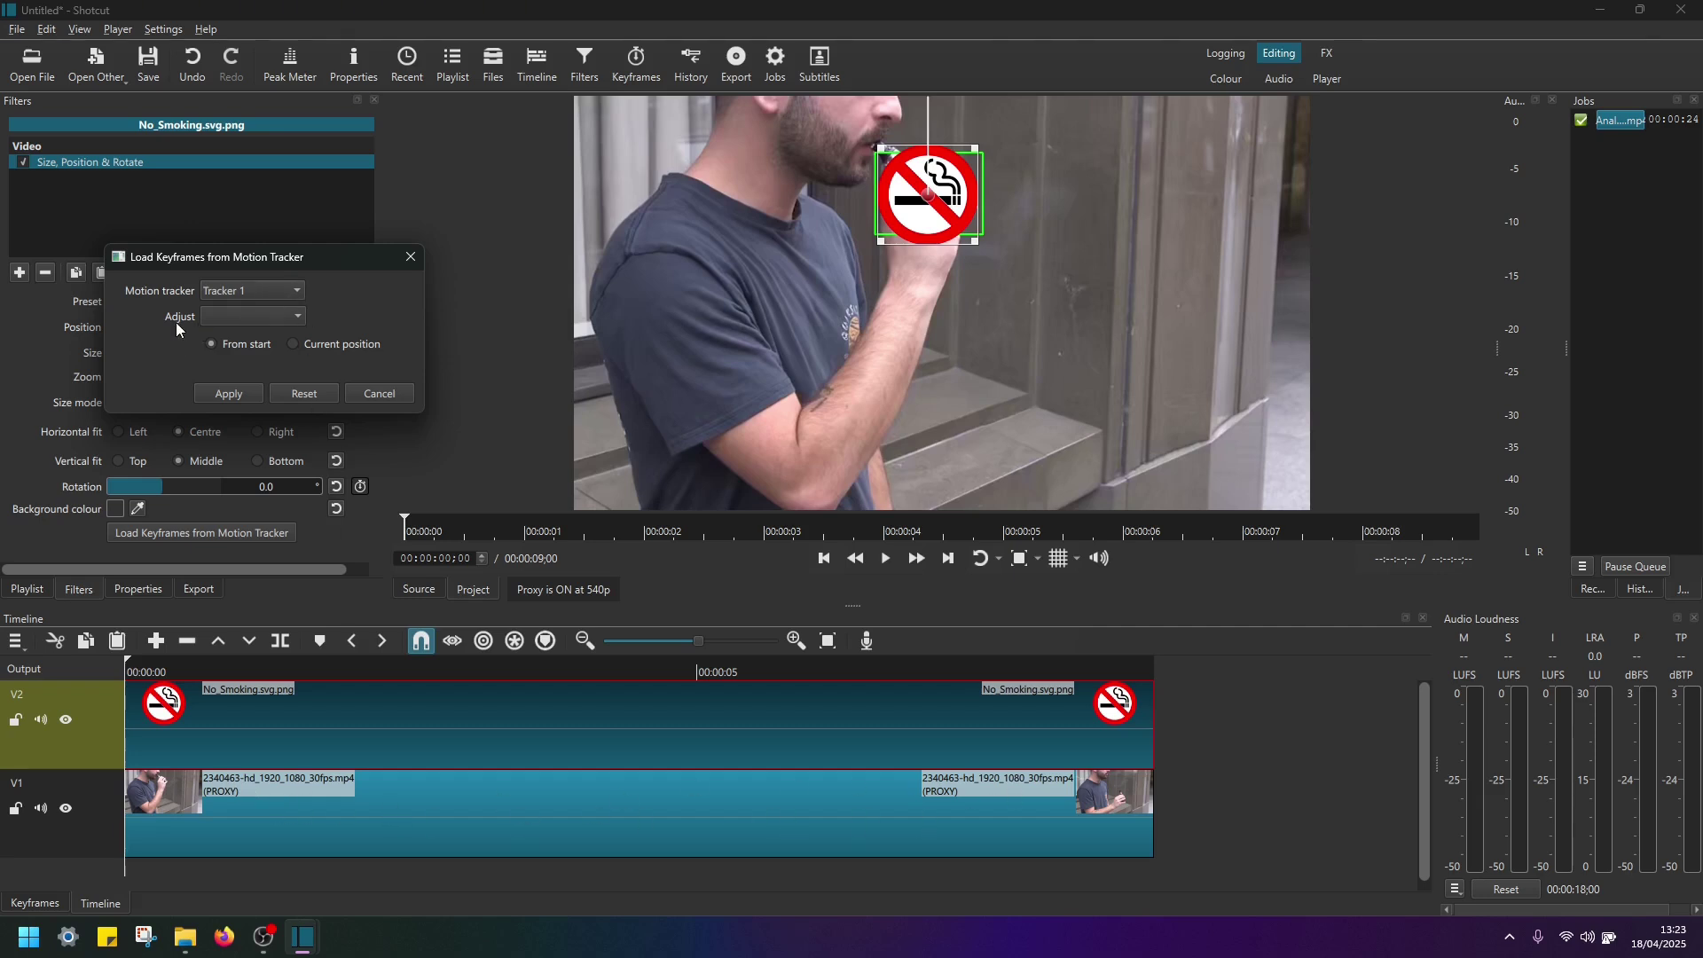
{"action": "left_click", "coordinate": [284, 316]}
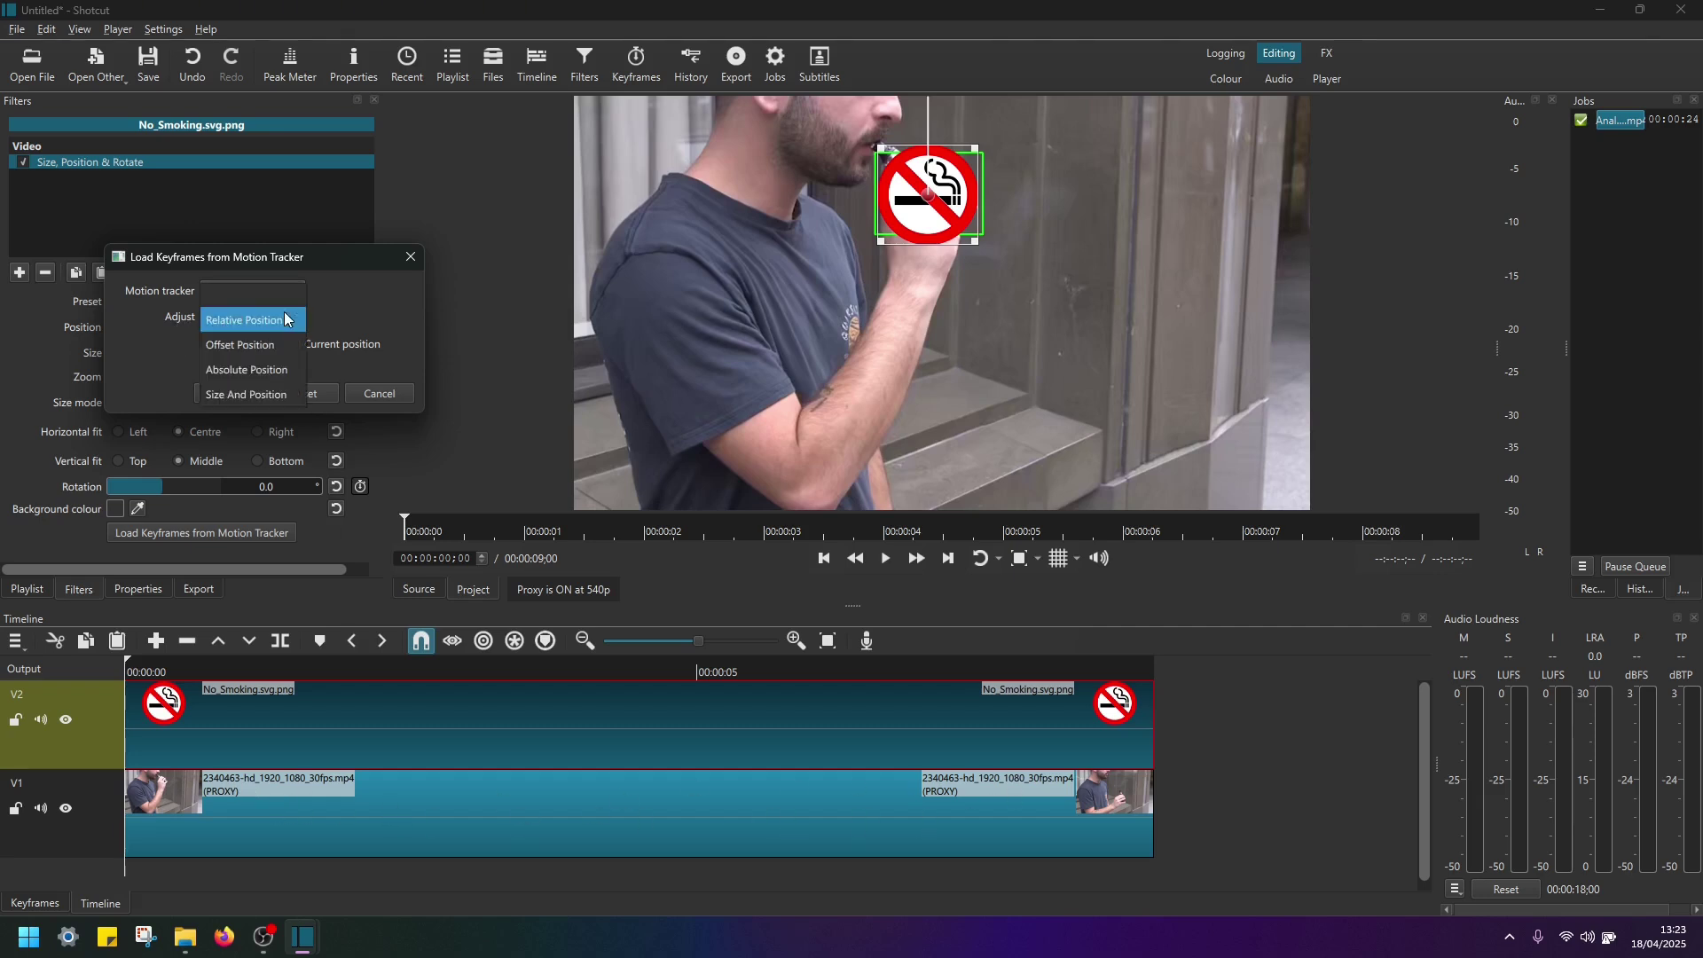
{"action": "left_click", "coordinate": [278, 371]}
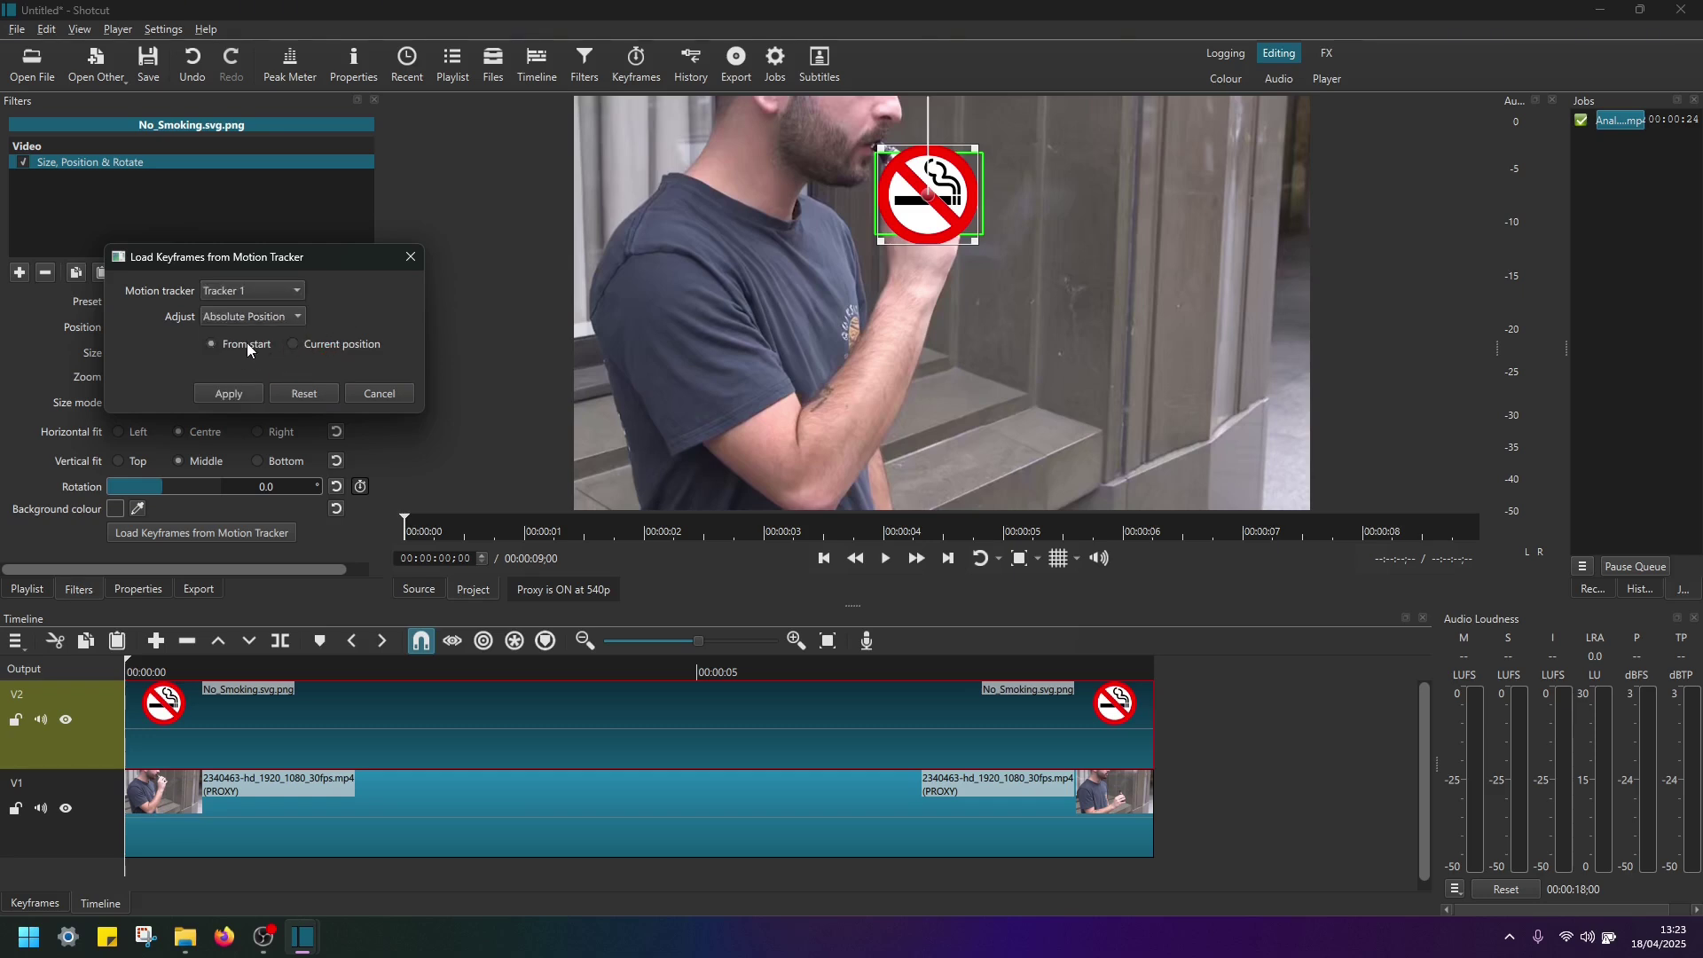
{"action": "left_click", "coordinate": [249, 390]}
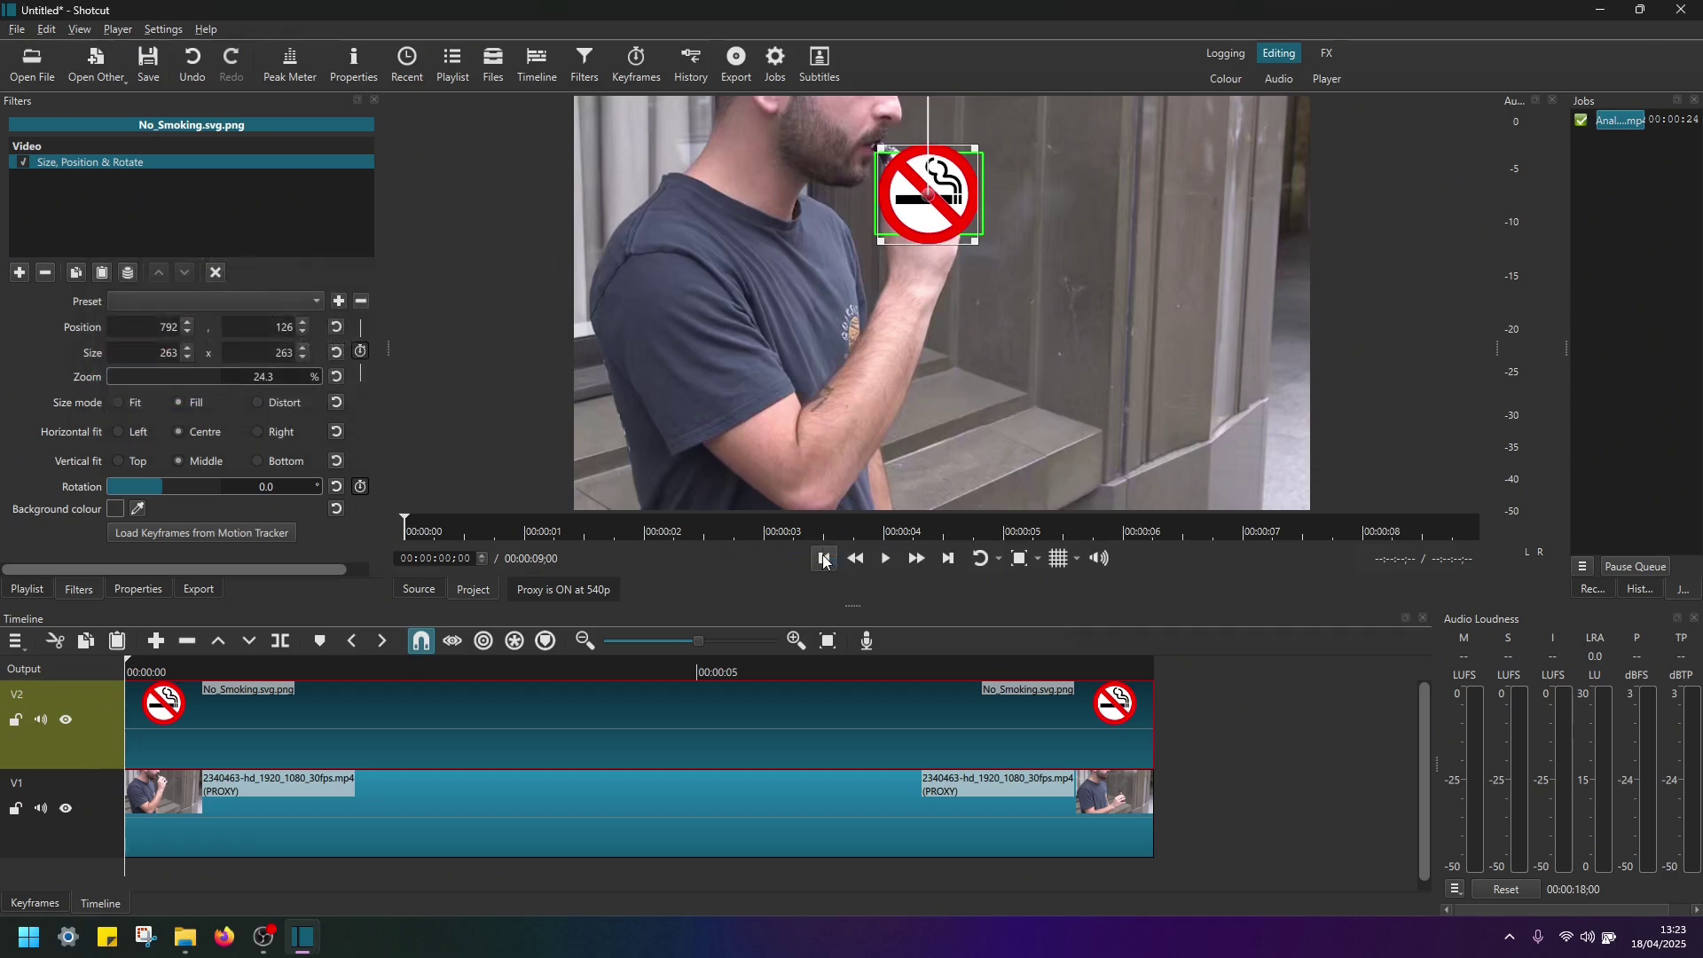
Play back to confirm the sign tracks the hand, rewind, and reselect the V1 vaping clip
{"action": "left_click", "coordinate": [884, 566]}
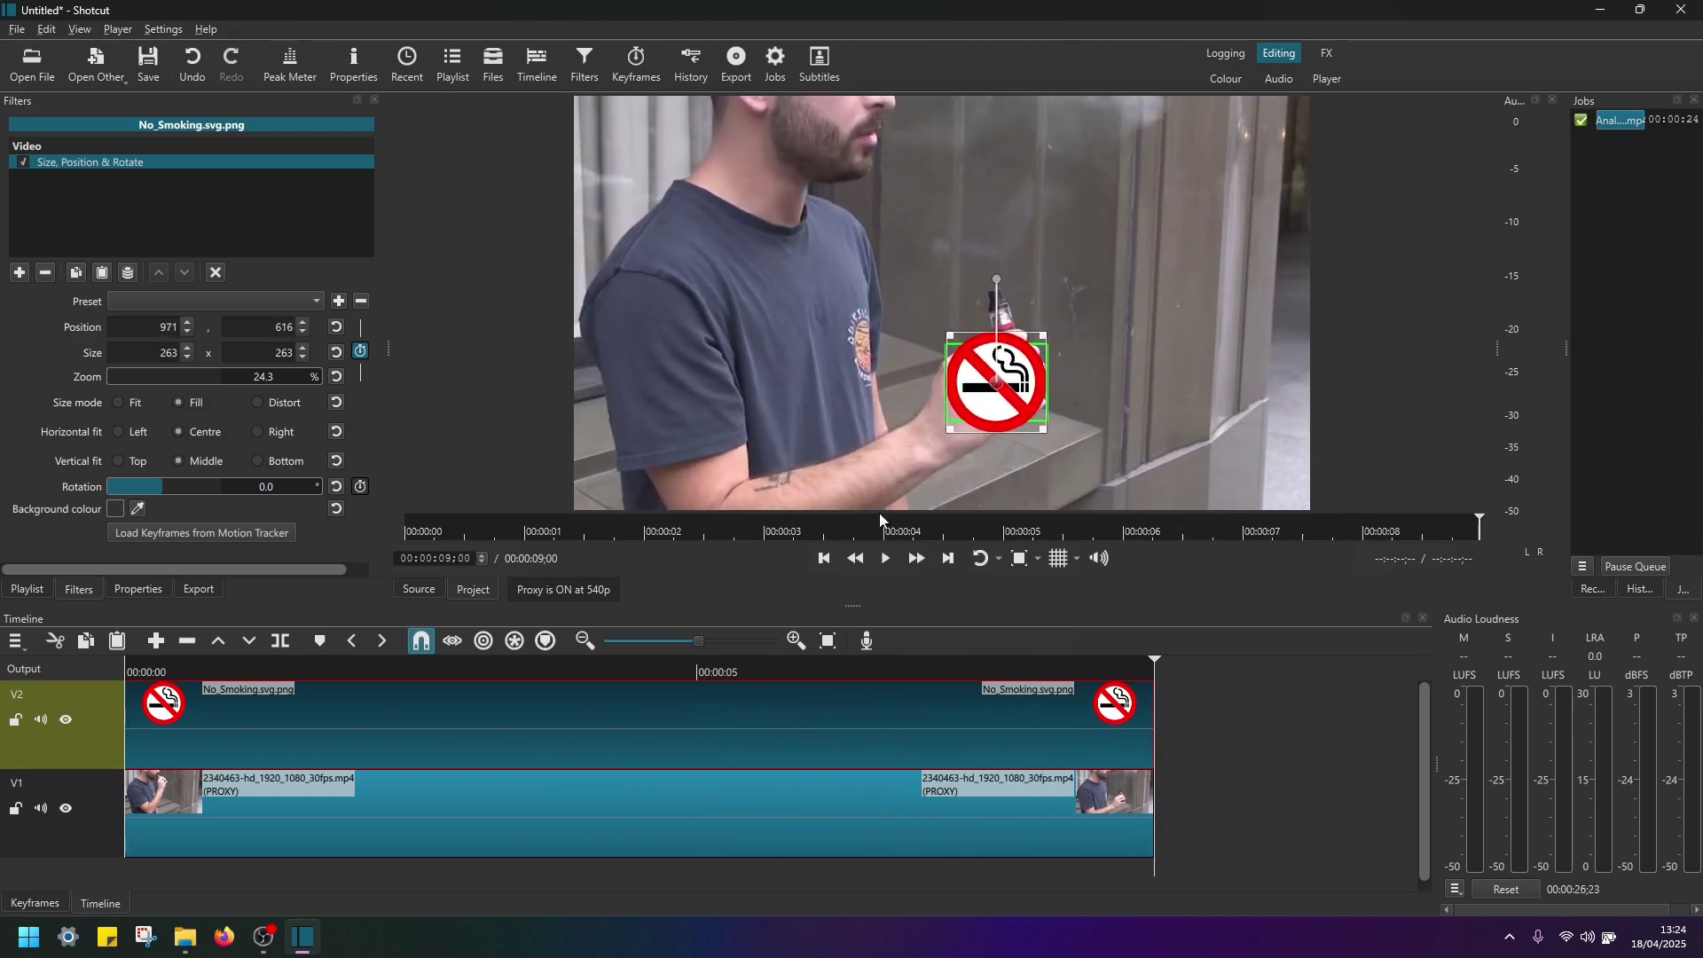
{"action": "left_click", "coordinate": [823, 558]}
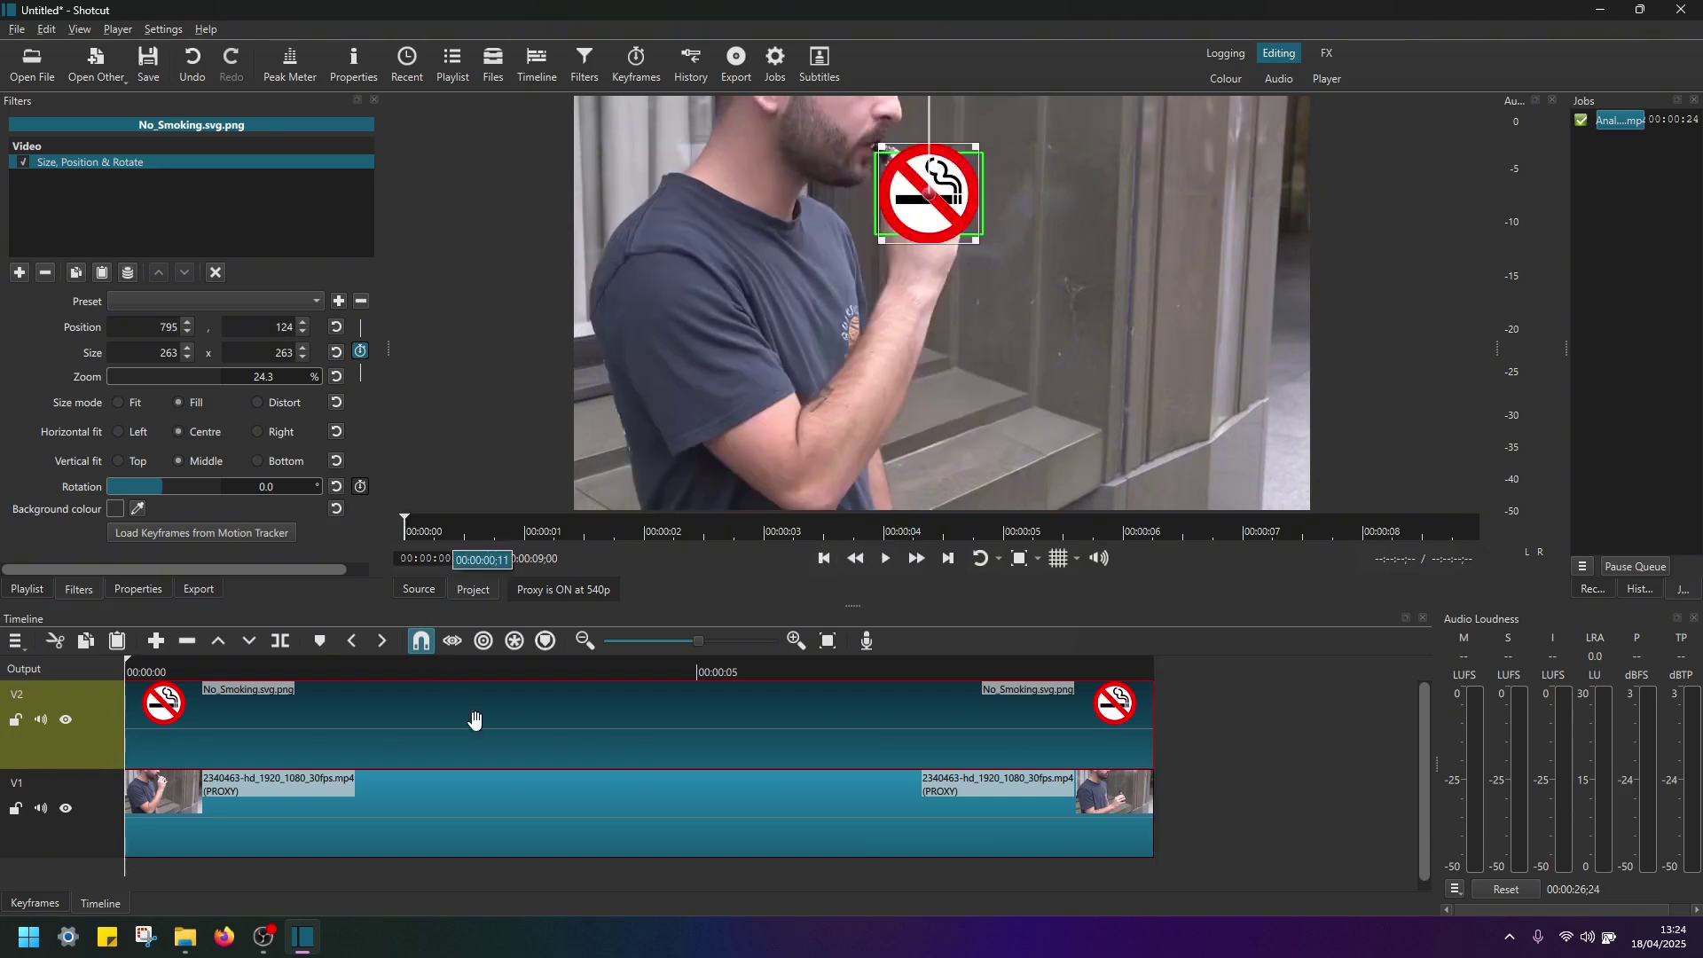
{"action": "left_click", "coordinate": [457, 802]}
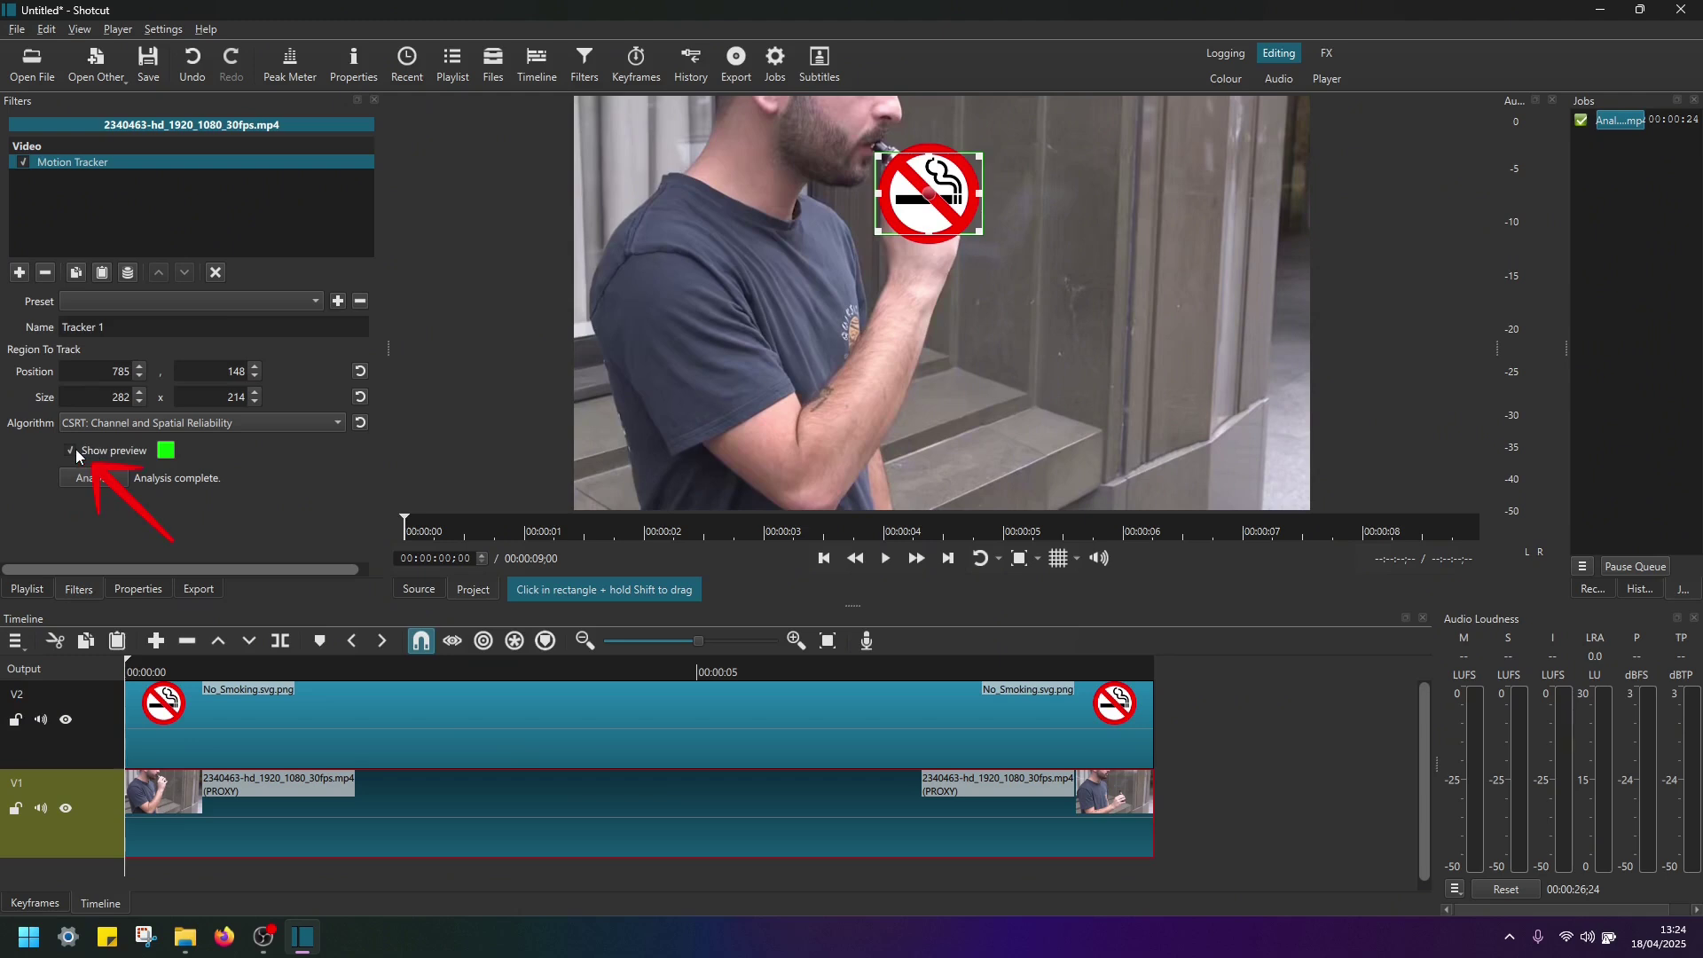
Uncheck Show preview in the Motion Tracker filter so the green box disappears
{"action": "left_click", "coordinate": [105, 449]}
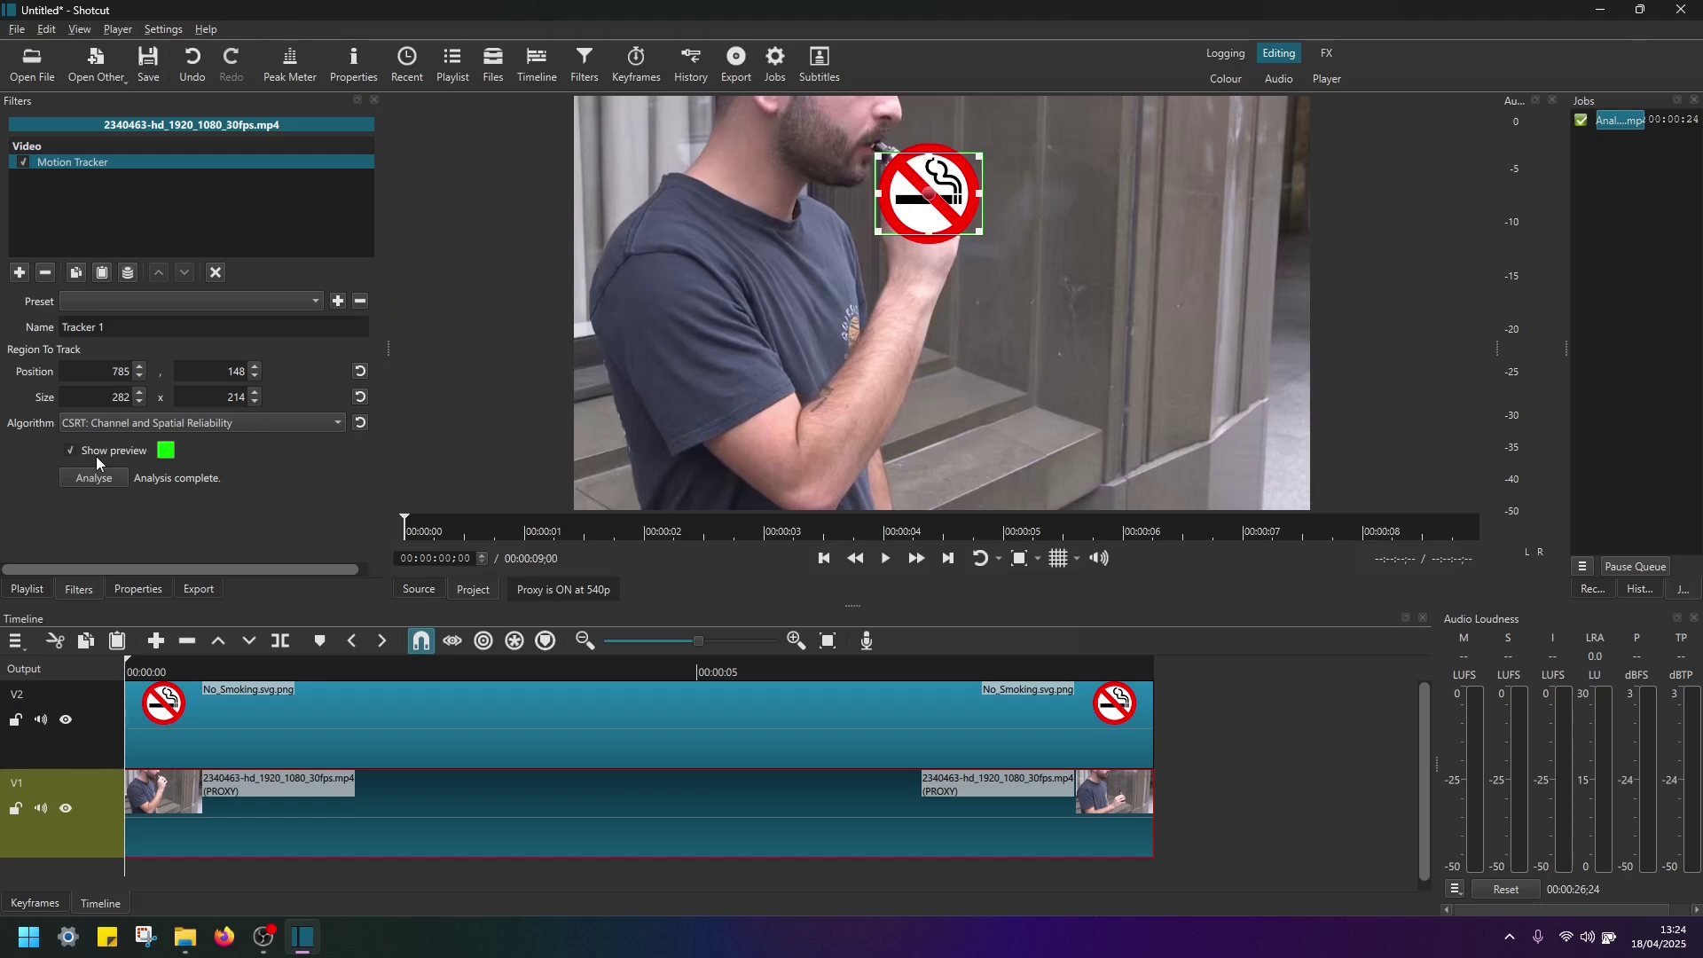
{"action": "left_click", "coordinate": [71, 451]}
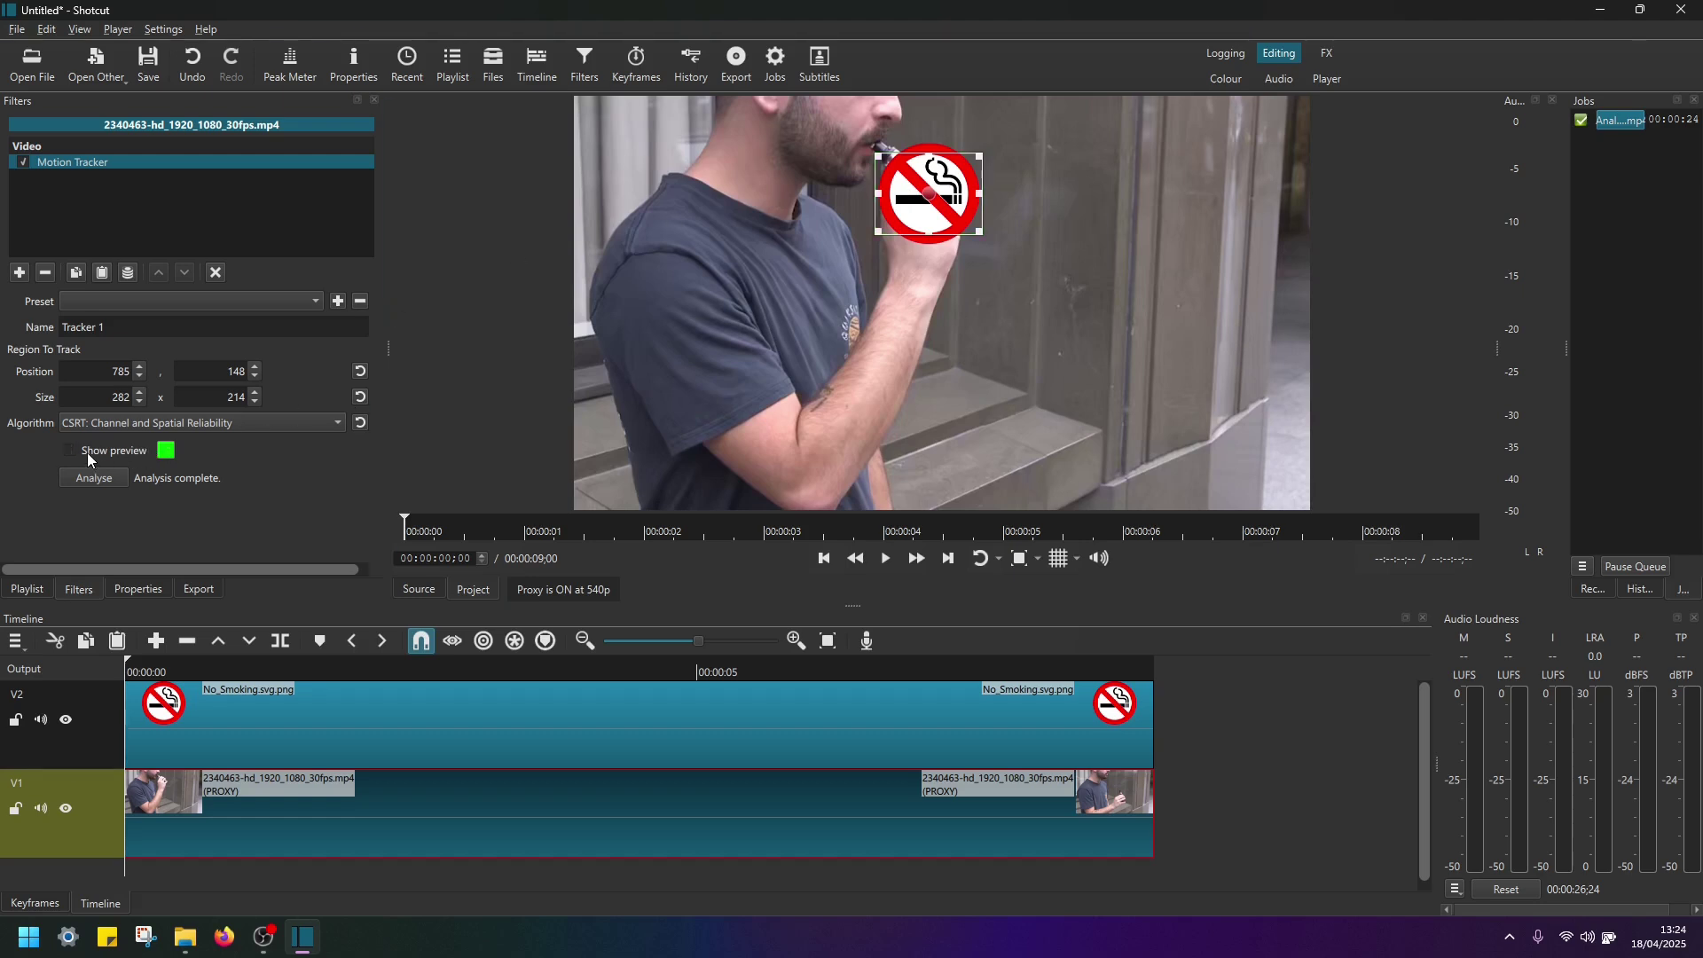